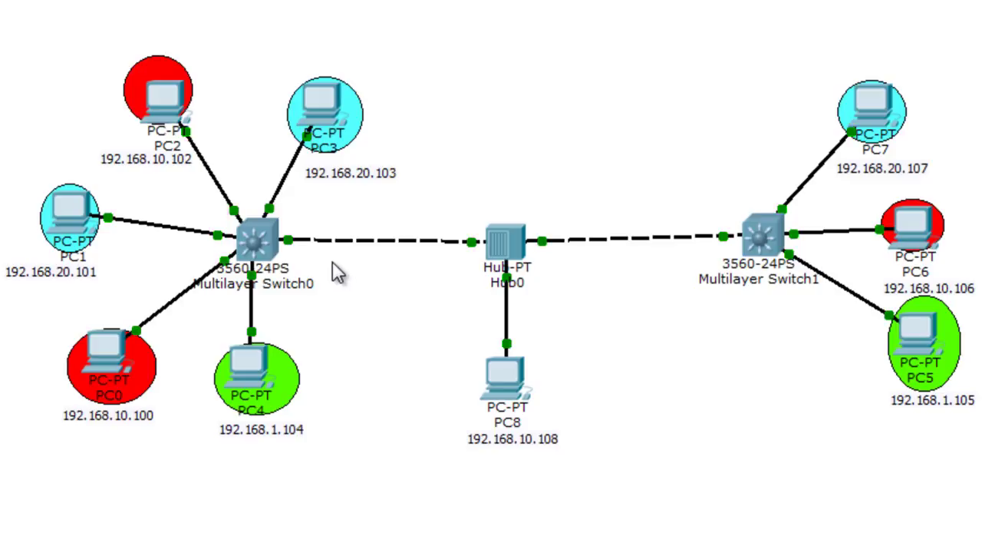
Step: Enter global configuration mode in Multilayer Switch0's CLI and begin an interface command
click(257, 246)
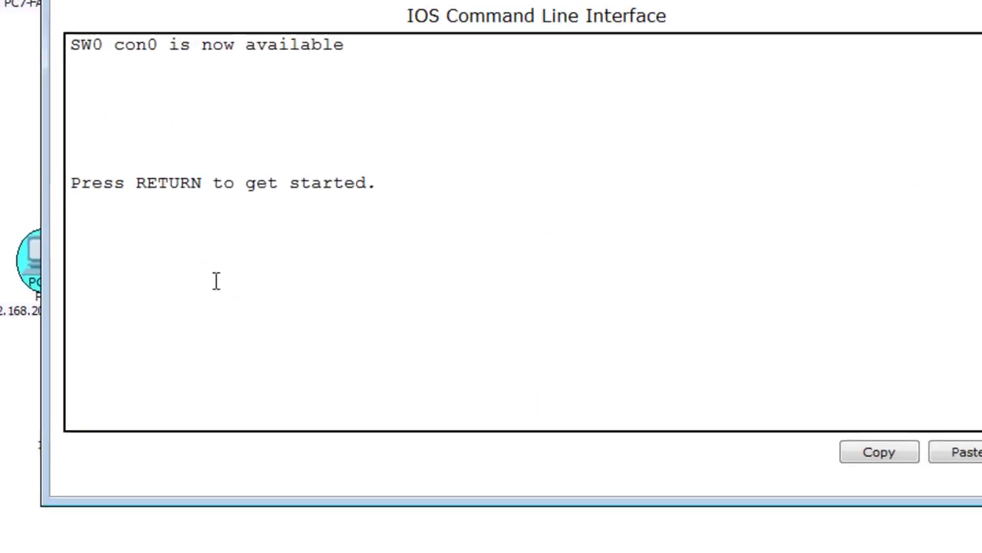
key(Return)
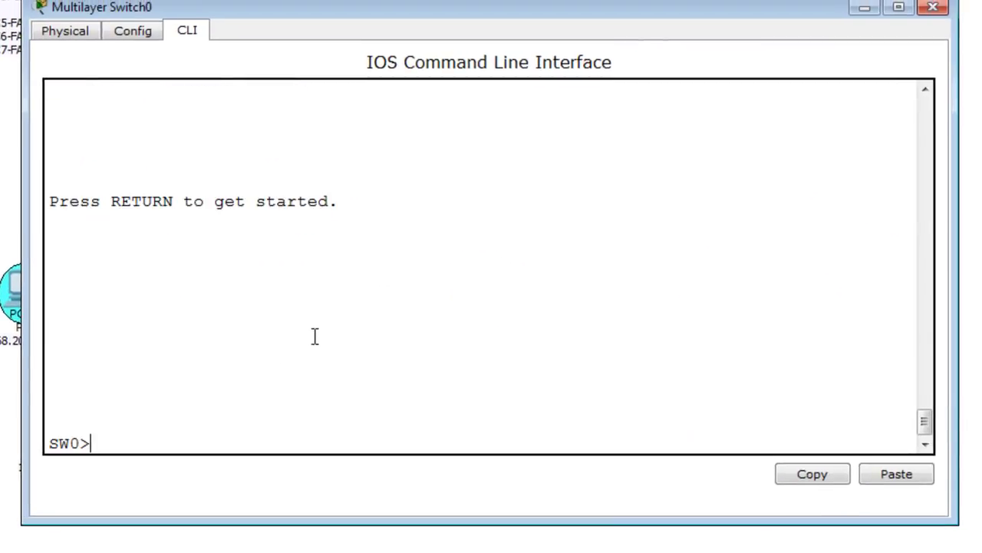
click(866, 8)
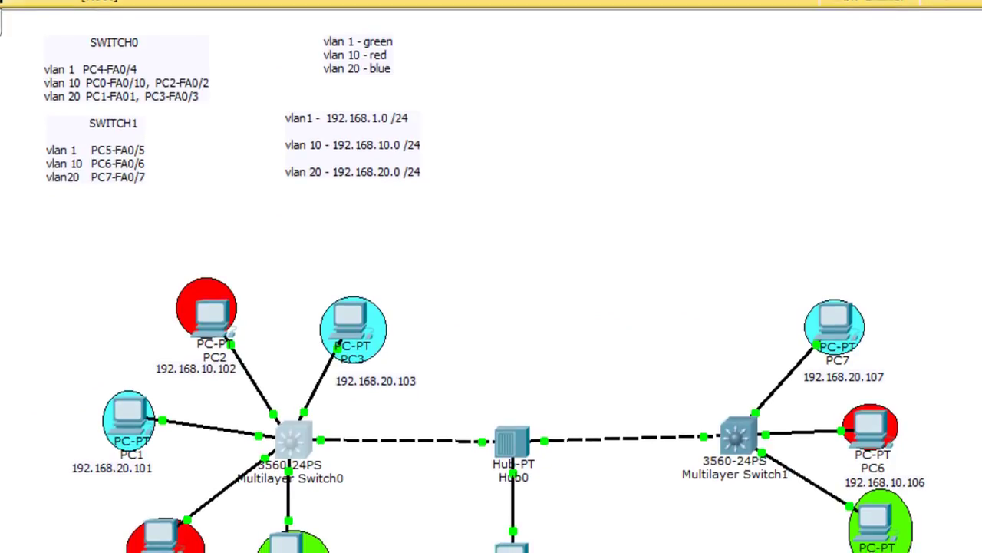
click(290, 439)
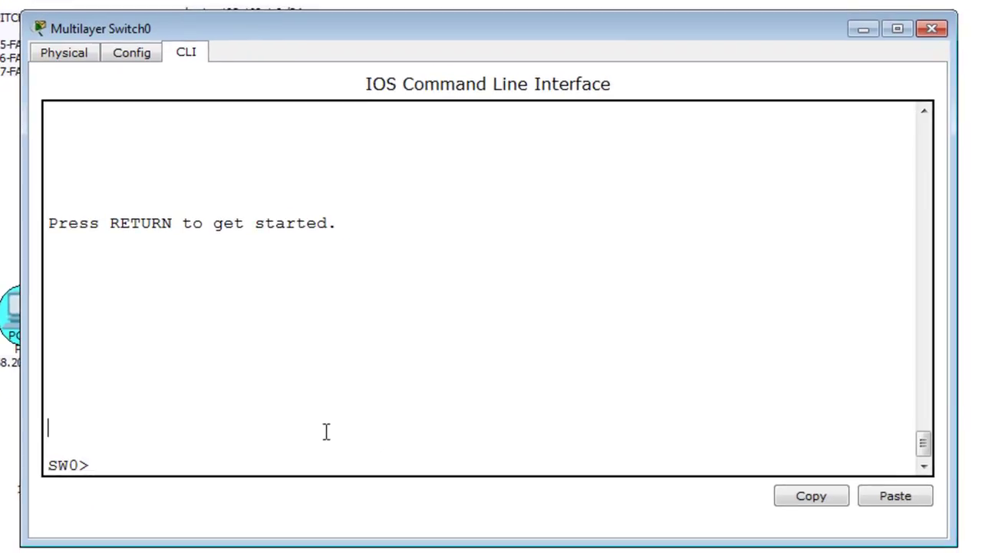
text(en)
key(Return)
text(conf t)
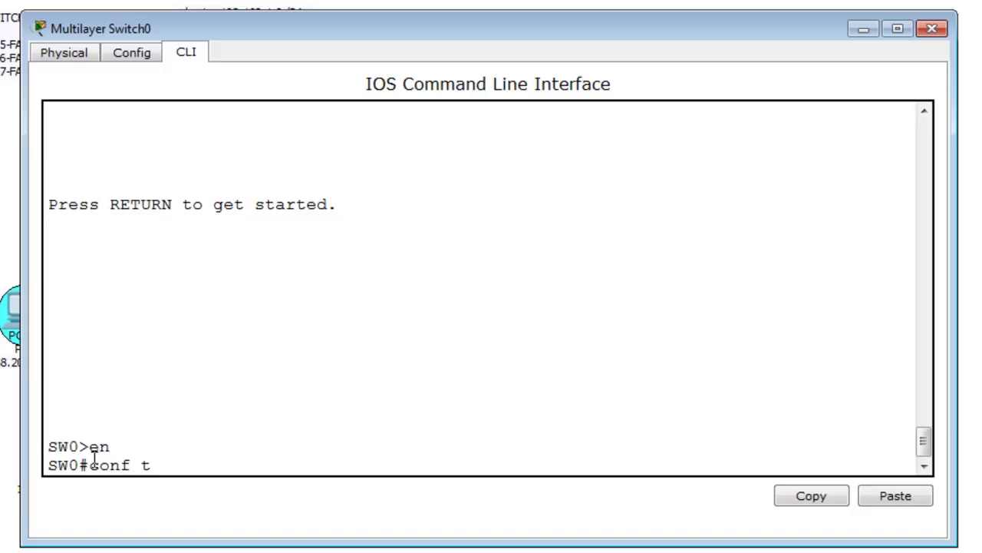
key(Return)
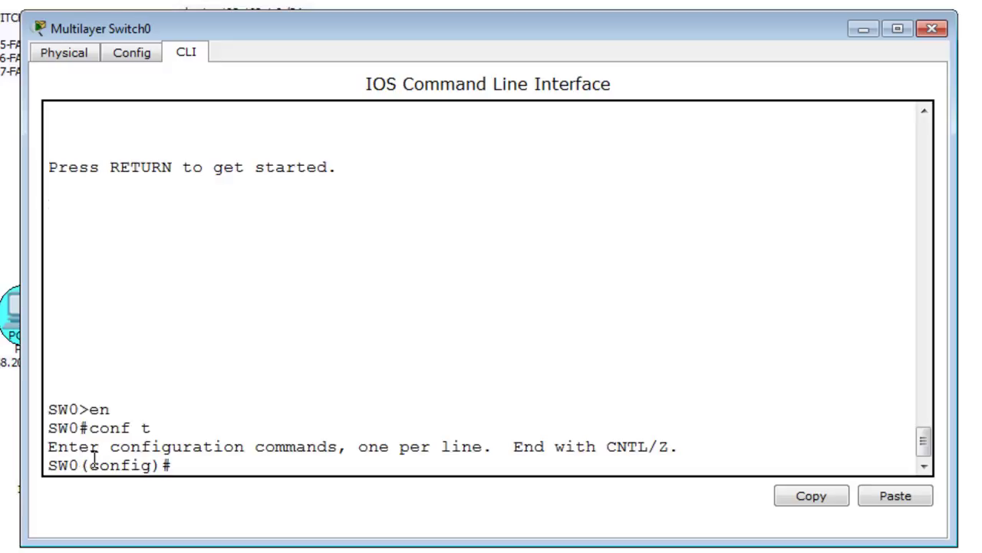
text(interf)
key(Tab)
text(fa)
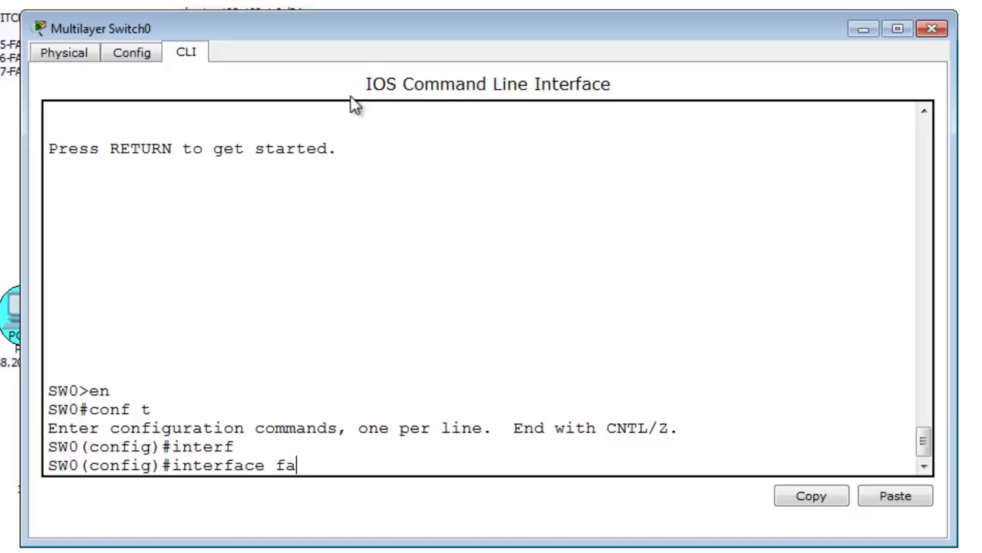
text(0/10)
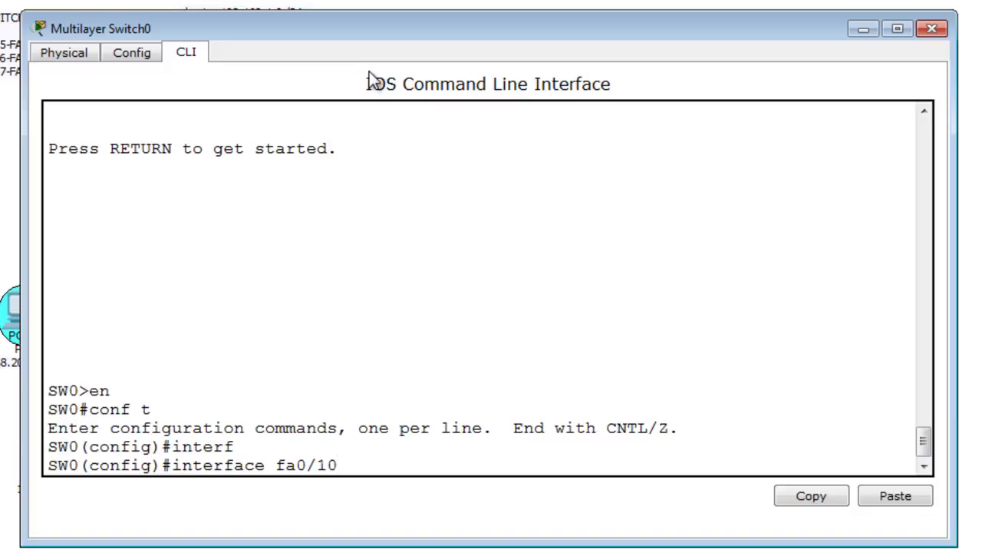
key(BackSpace)
key(BackSpace)
key(BackSpace)
key(BackSpace)
key(BackSpace)
key(BackSpace)
Step: Query the interface range command's help for interface types and for the syntax after ports fa0/10 and fa0/1
text(range ?)
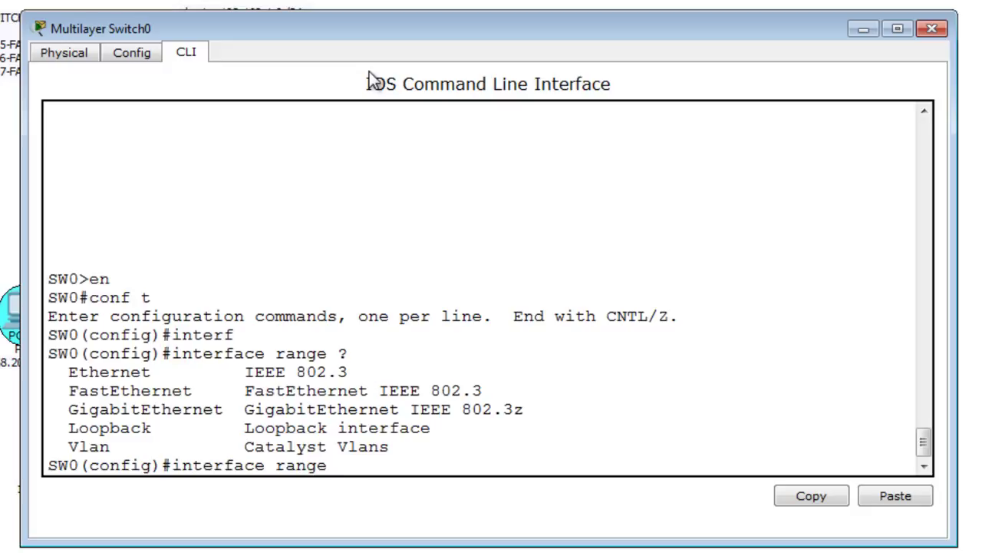
text(fa0/)
text(10?)
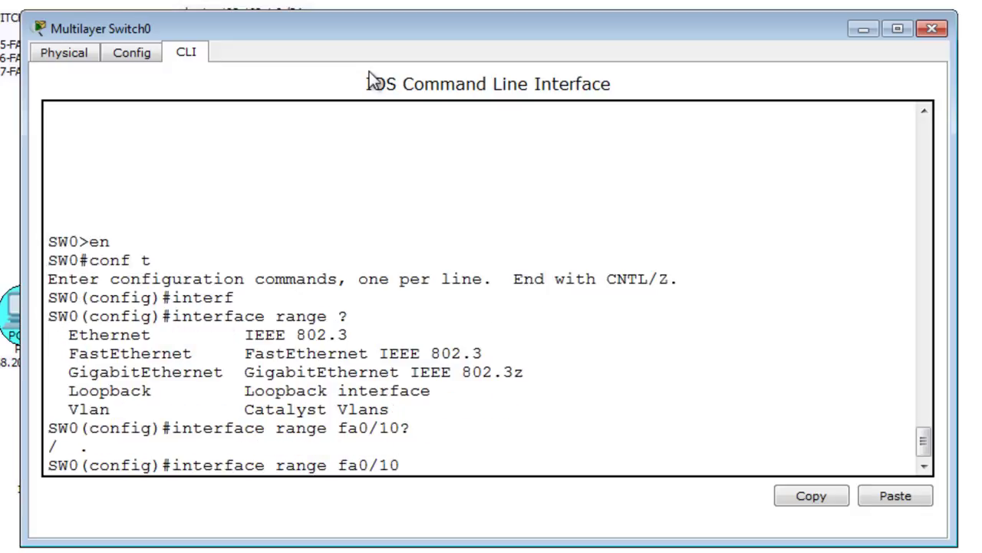
key(BackSpace)
text(?)
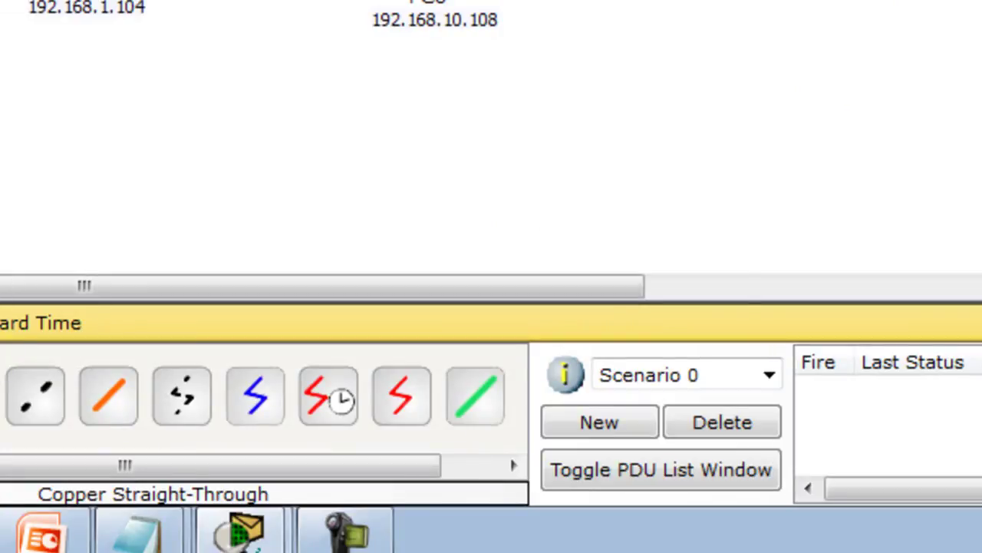
Step: Return to Switch0's CLI, leave the interface range configuration and enter interface fa0/24
click(245, 529)
click(238, 480)
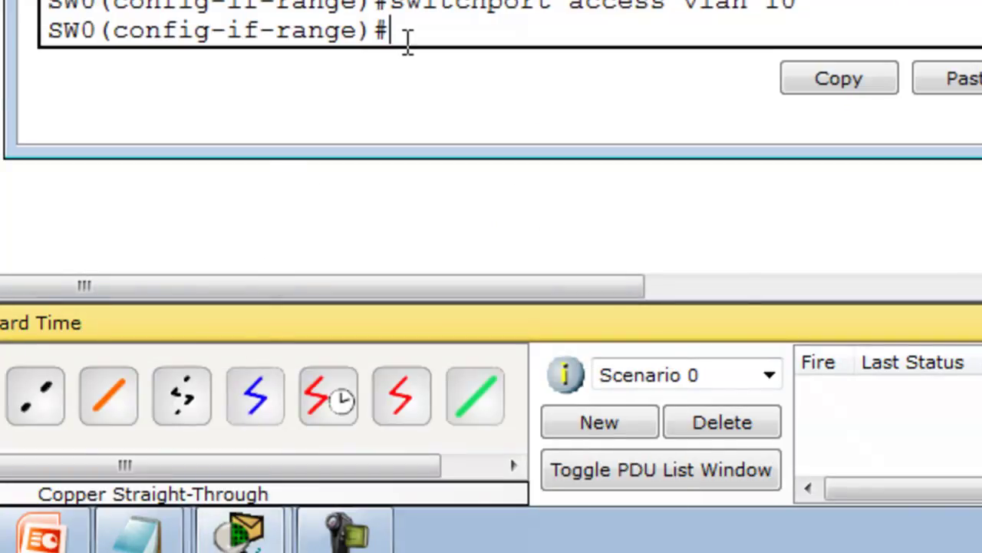
text(exi)
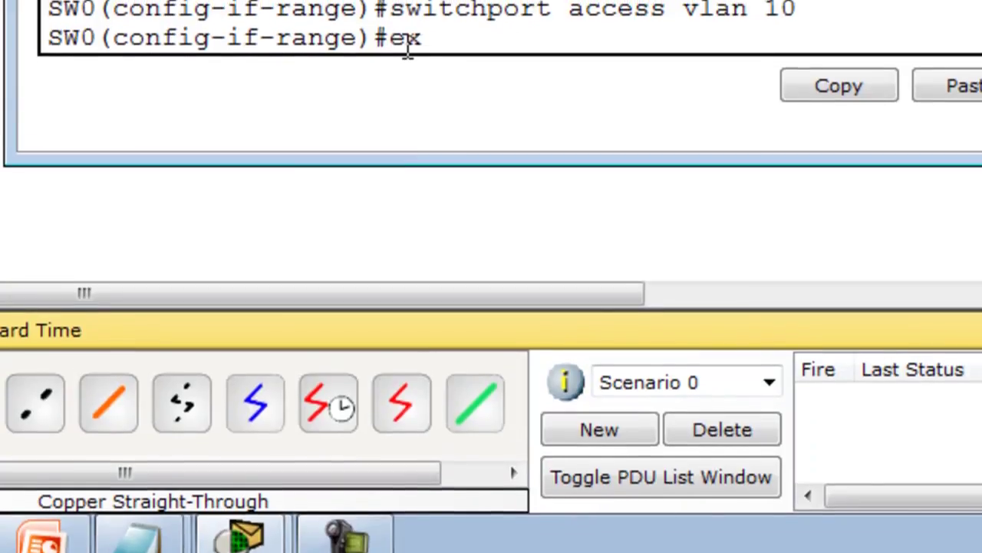
text(t)
key(Return)
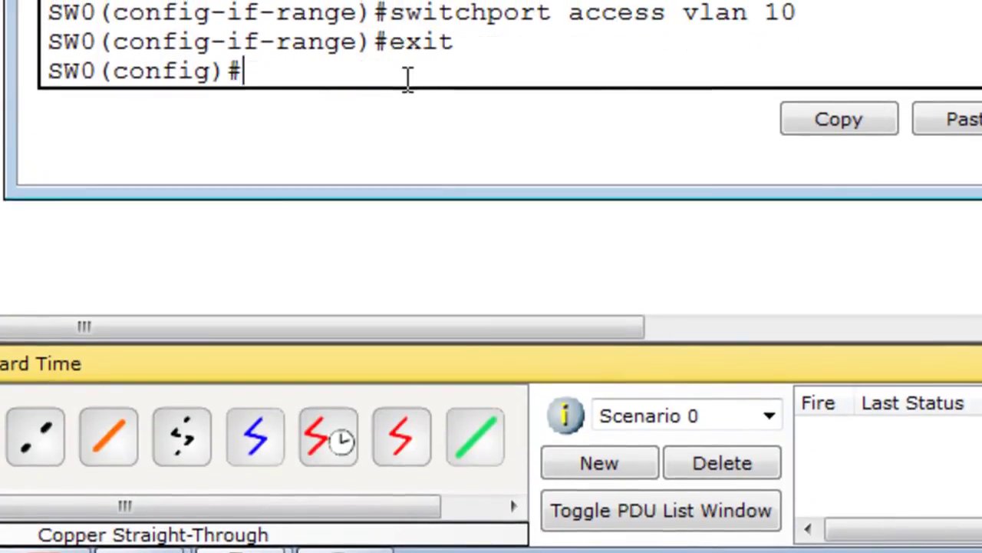
text(interface fa)
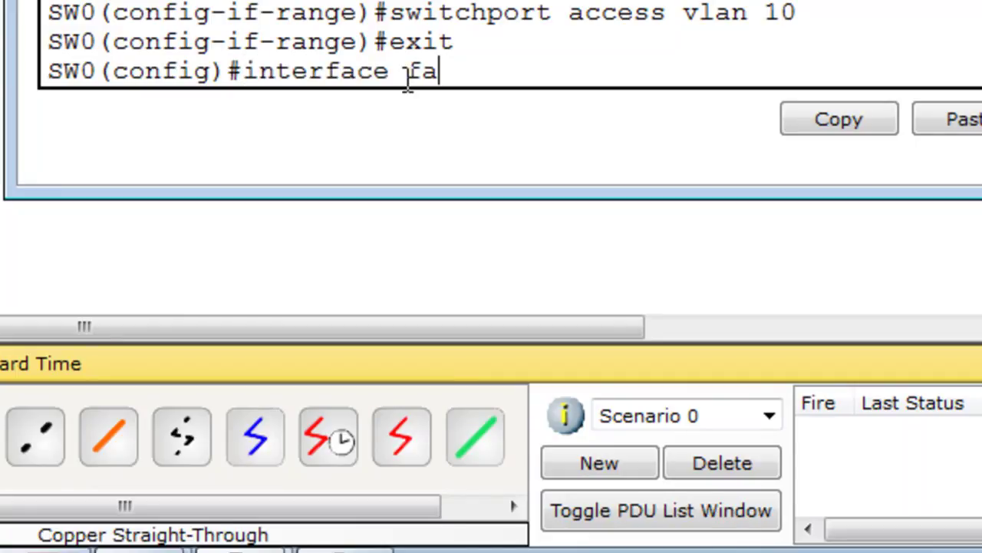
text(0/241)
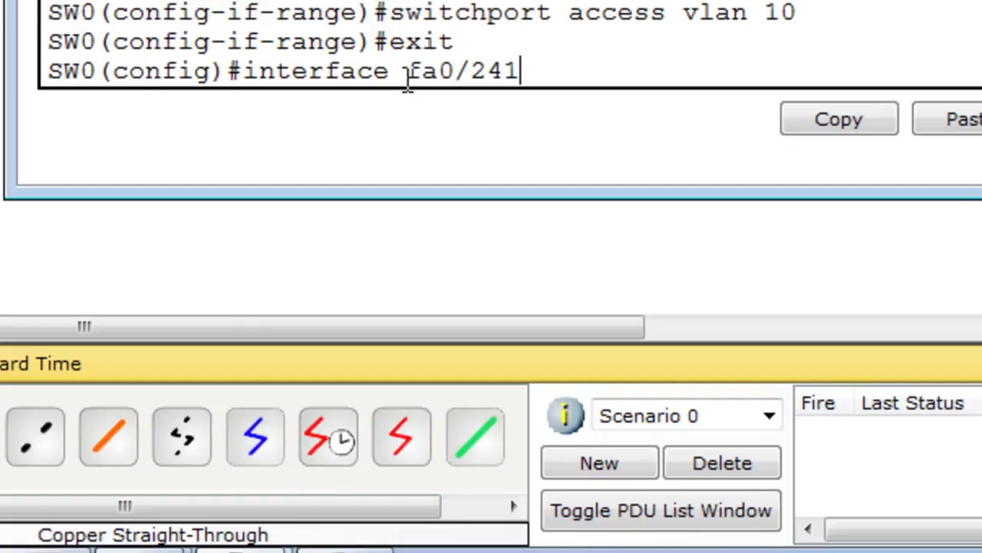
key(BackSpace)
key(Return)
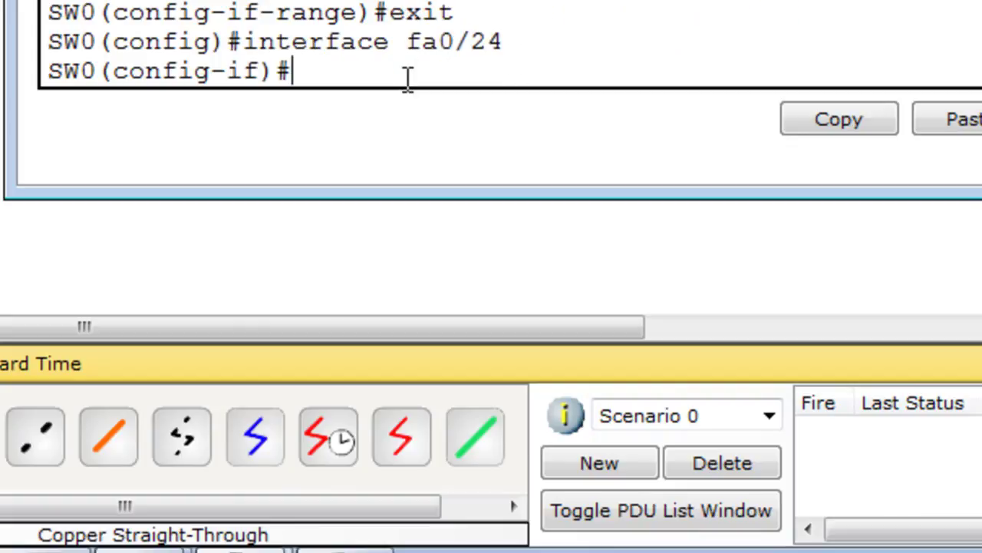
Step: Try to set Switch0's port fa0/24 to trunk with switchport mode trunk
text(switch)
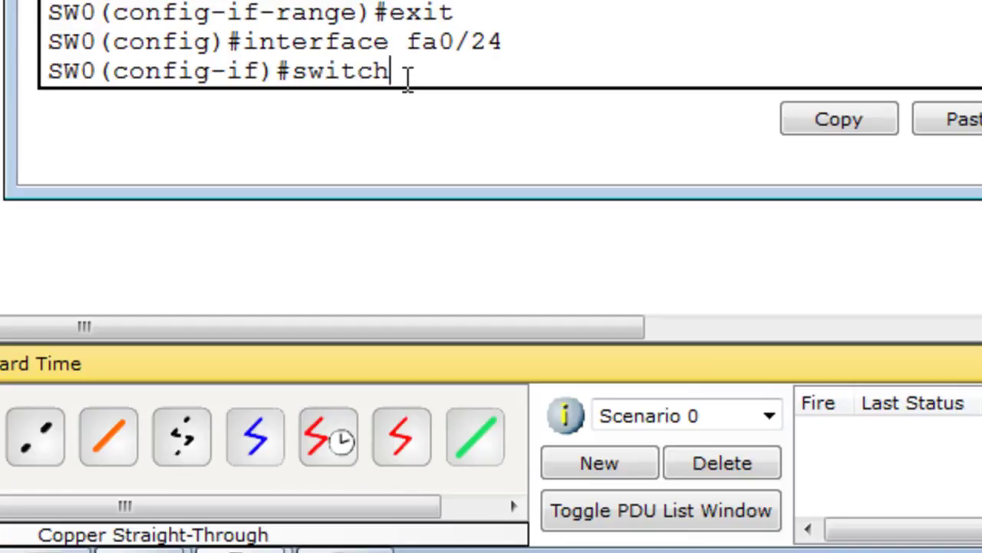
text(port )
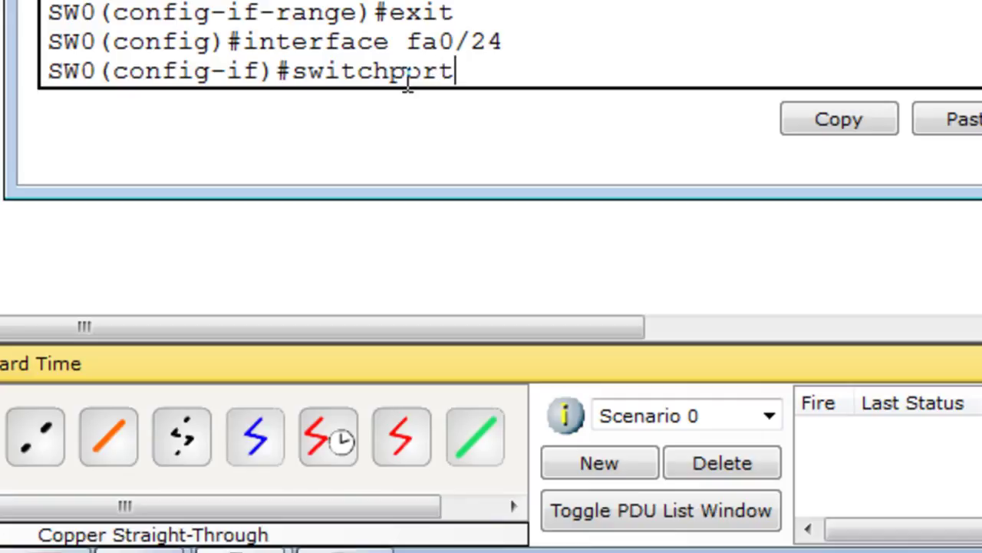
text(mod)
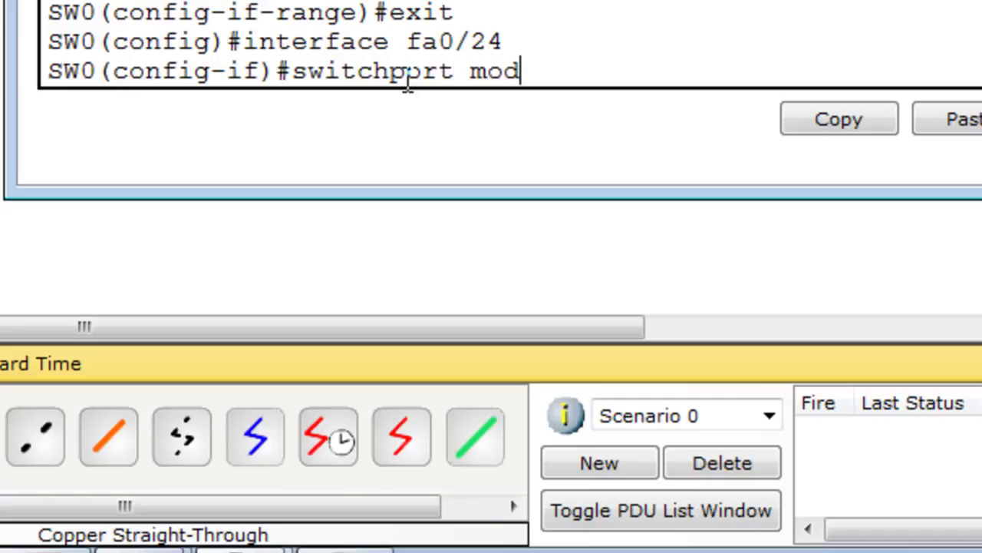
text(e trunk)
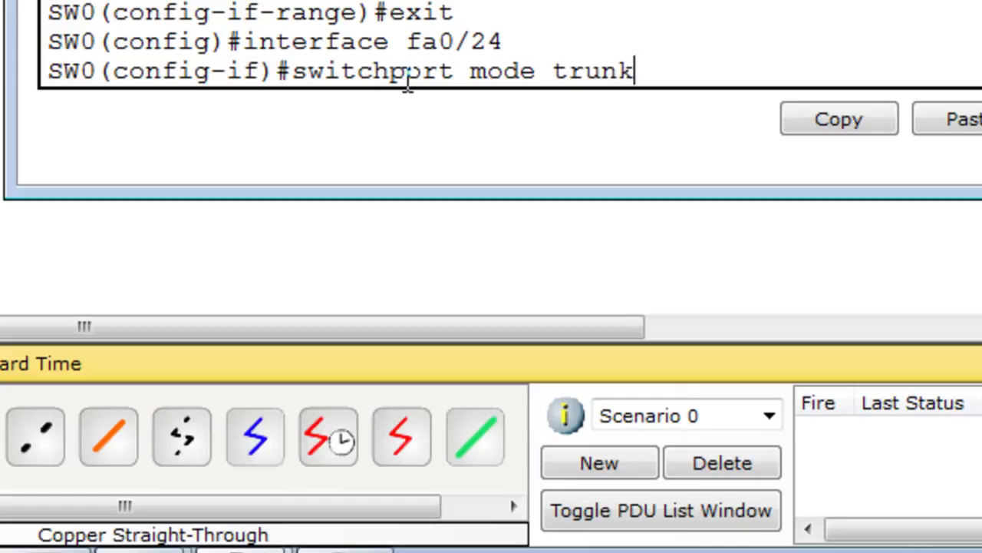
key(Return)
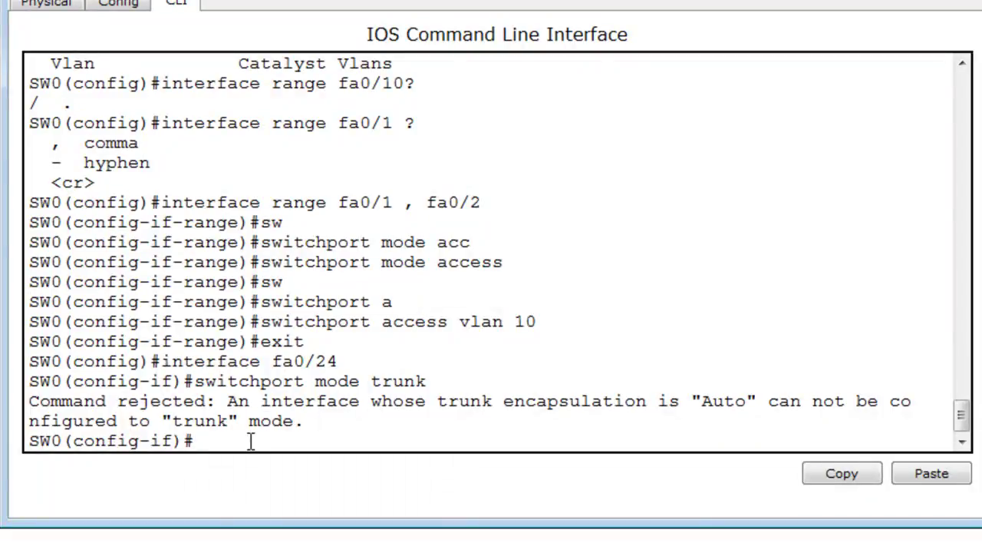
Step: Check the trunk encapsulation options for fa0/24 on Switch0 and set the encapsulation to dot1q
text(sw)
key(Tab)
text(trunk )
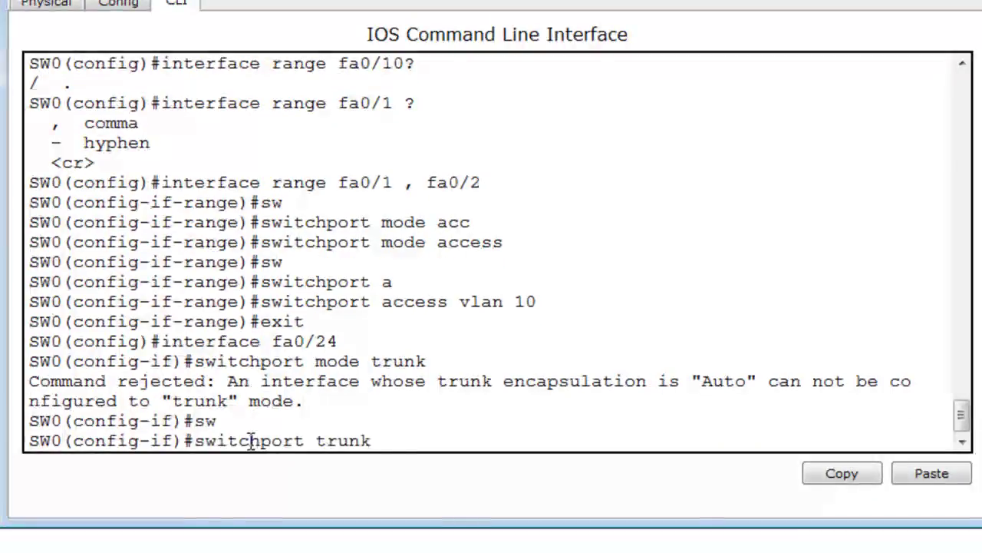
text(en)
key(Tab)
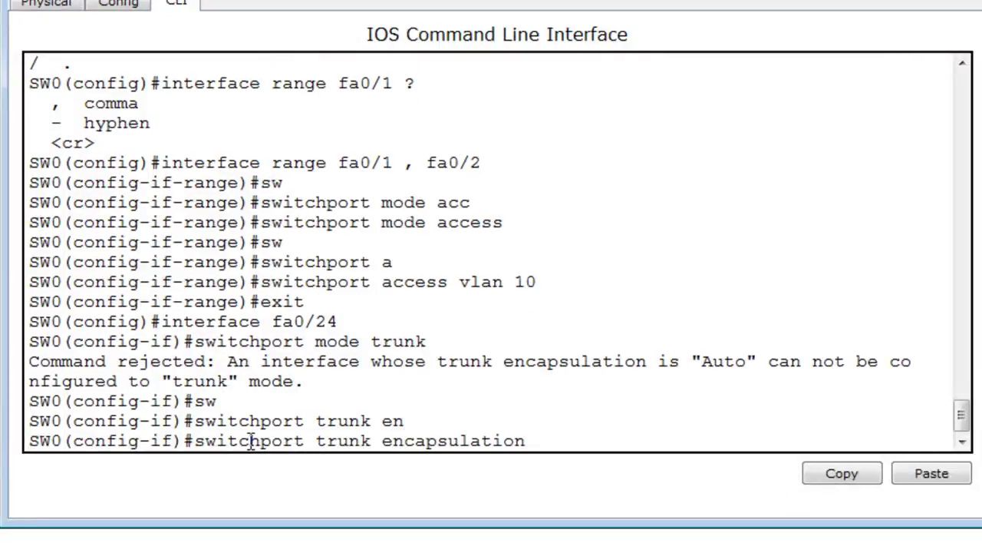
text(?)
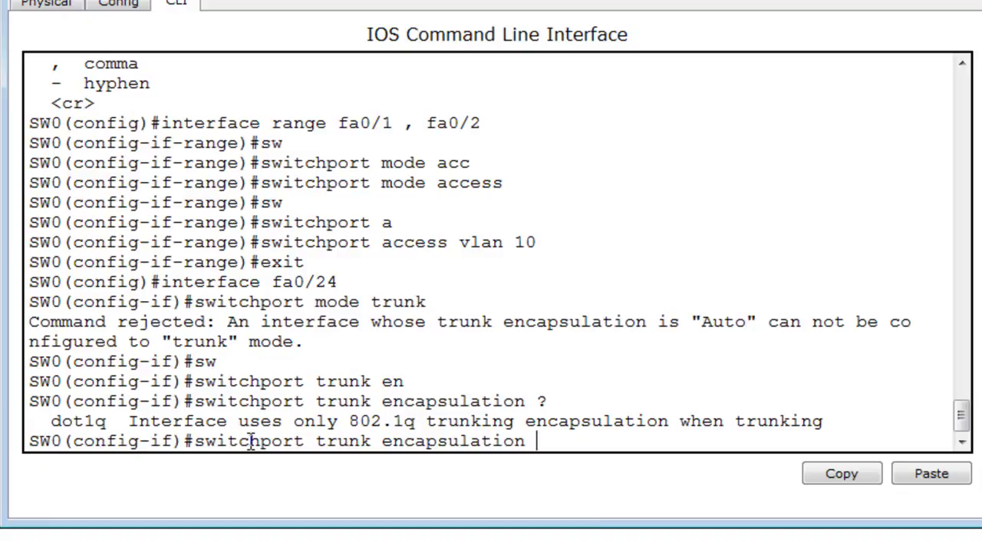
text(d)
key(Tab)
key(Return)
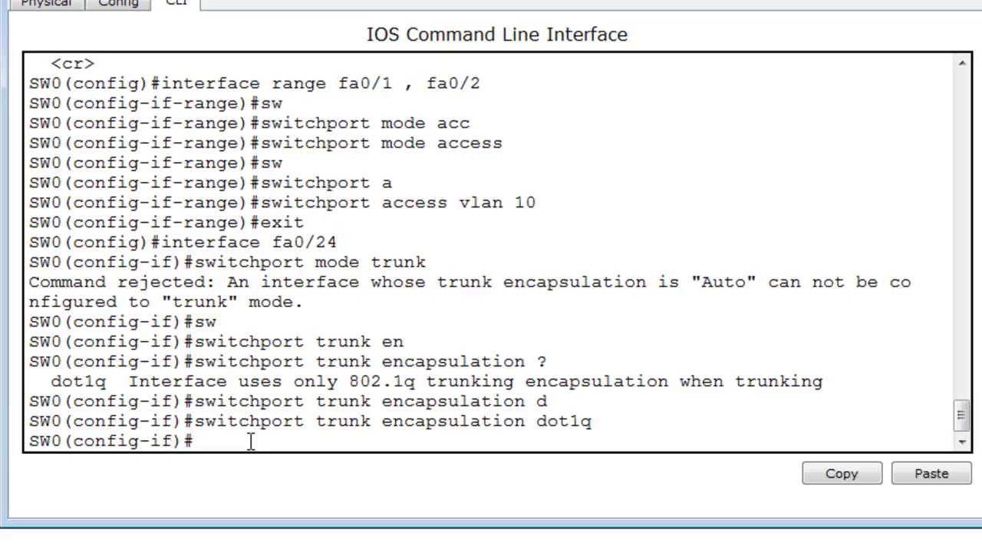
Step: Reissue the switchport mode trunk command on Switch0's port fa0/24
key(Up)
key(Up)
key(Up)
key(Up)
key(Up)
key(Up)
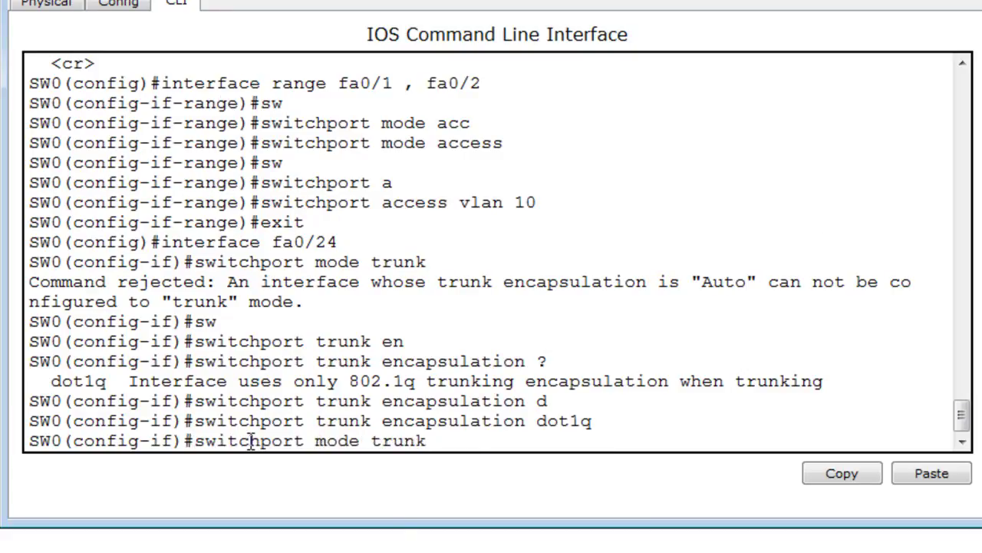
key(Return)
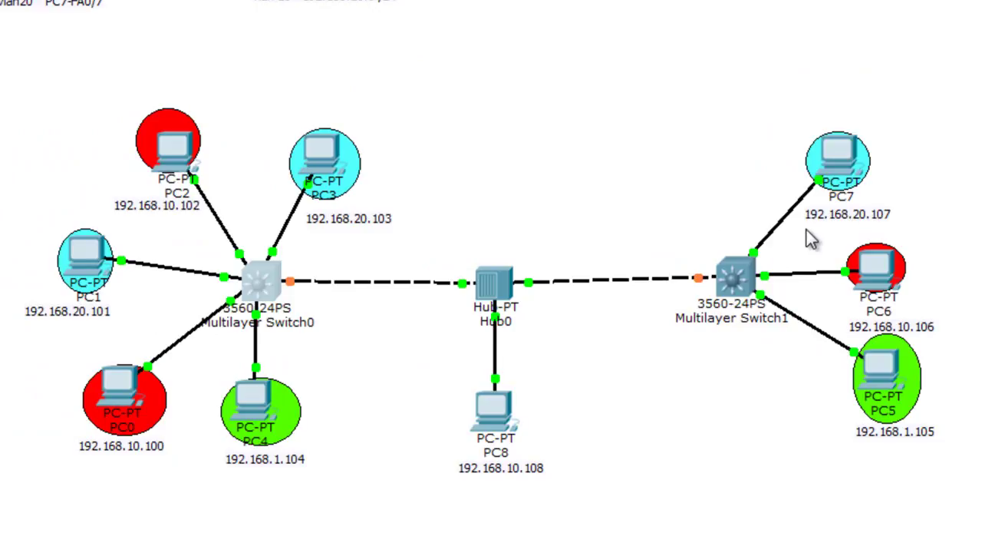
Step: Open Multilayer Switch1's CLI and enter global configuration mode
click(734, 277)
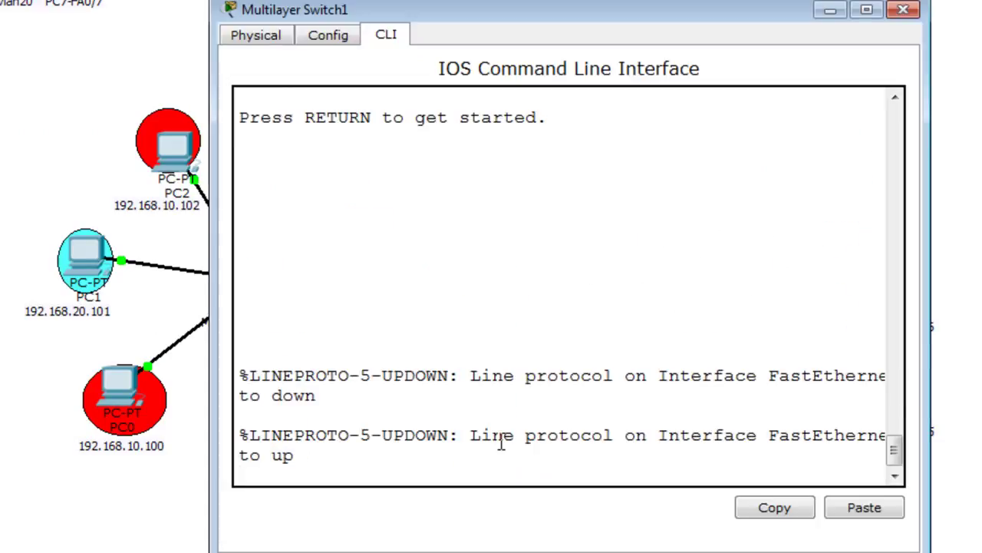
key(Return)
text(en)
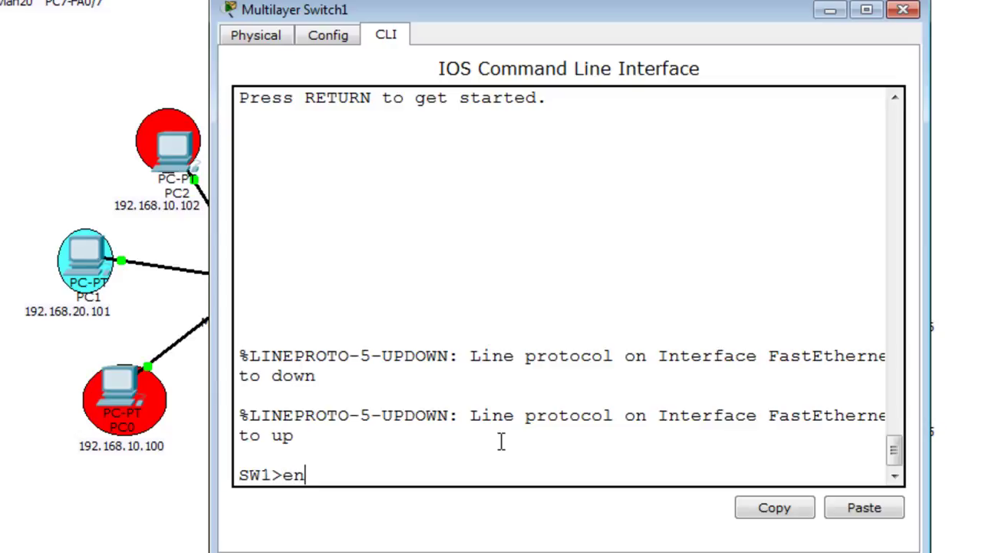
key(Return)
text(c)
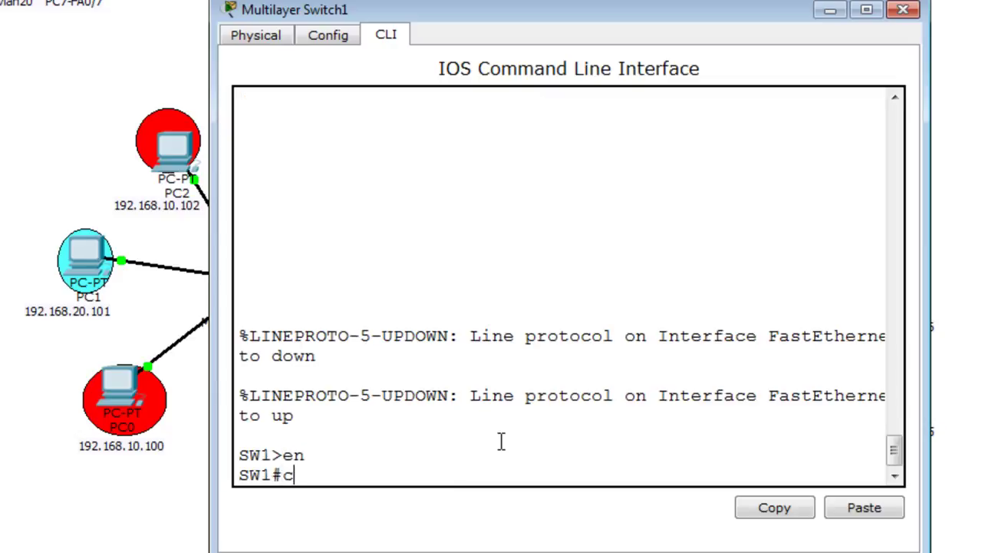
text(onf t)
key(Return)
Step: Select interface fa0/24 on Switch1 and set its trunk encapsulation to dot1q
text(interf)
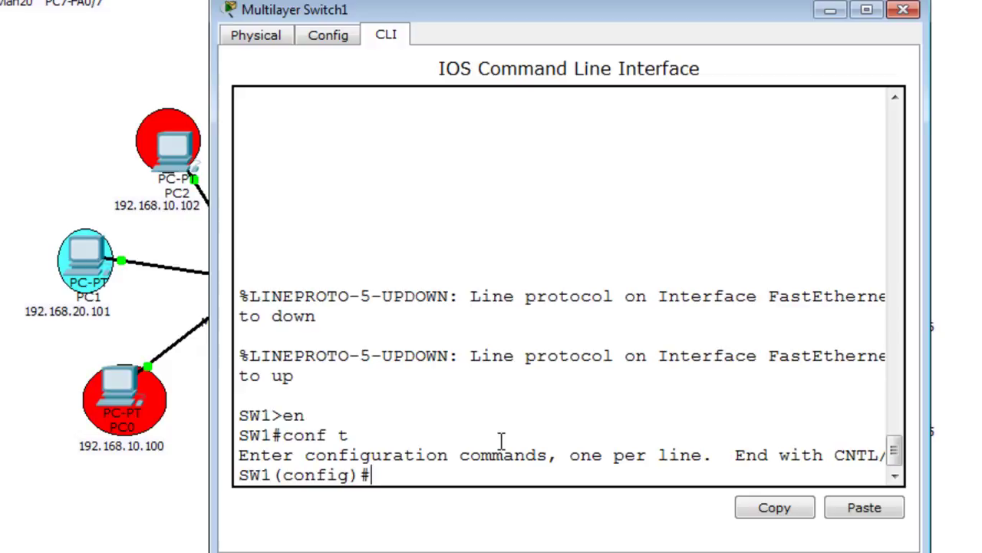
text(ac)
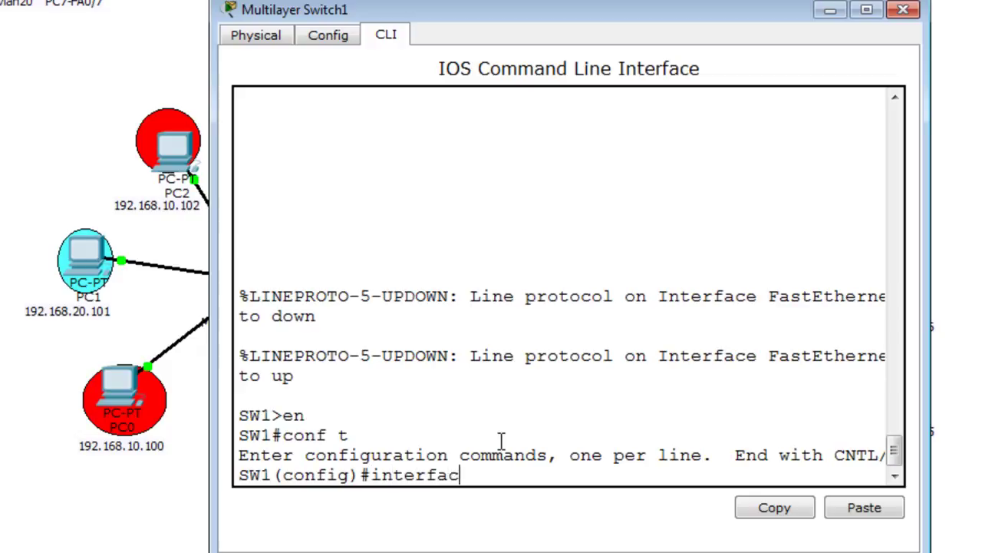
text(e fa0/24)
key(Return)
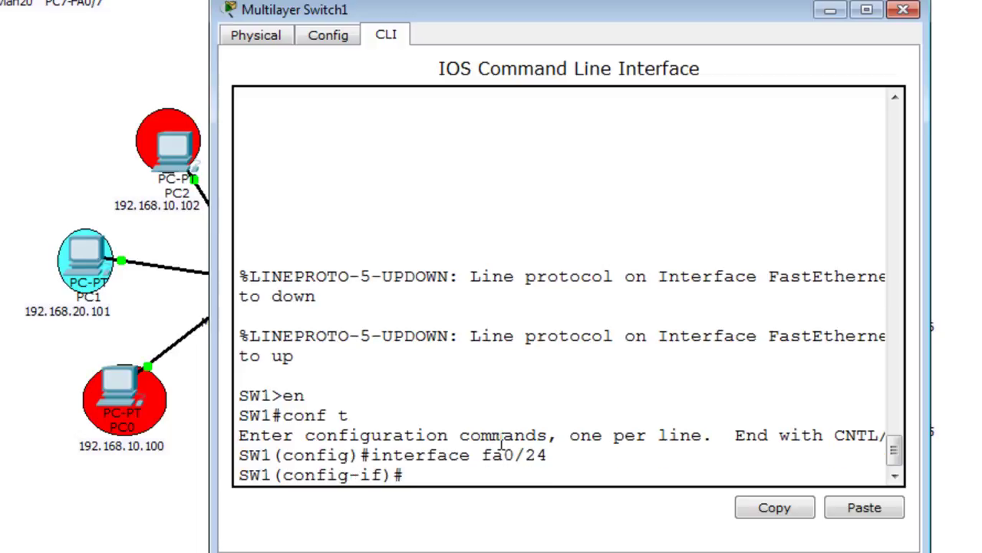
text(sw)
key(Tab)
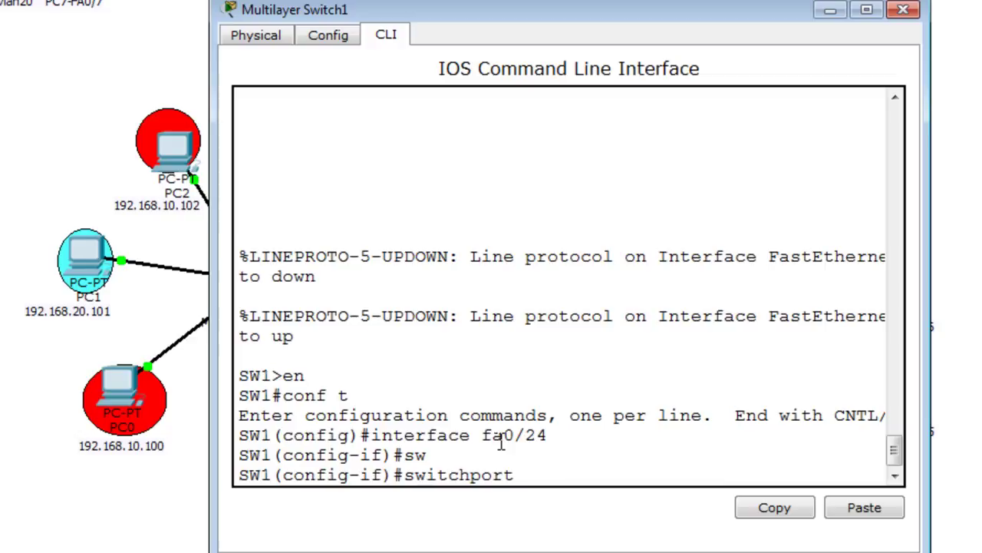
text(tr)
key(Tab)
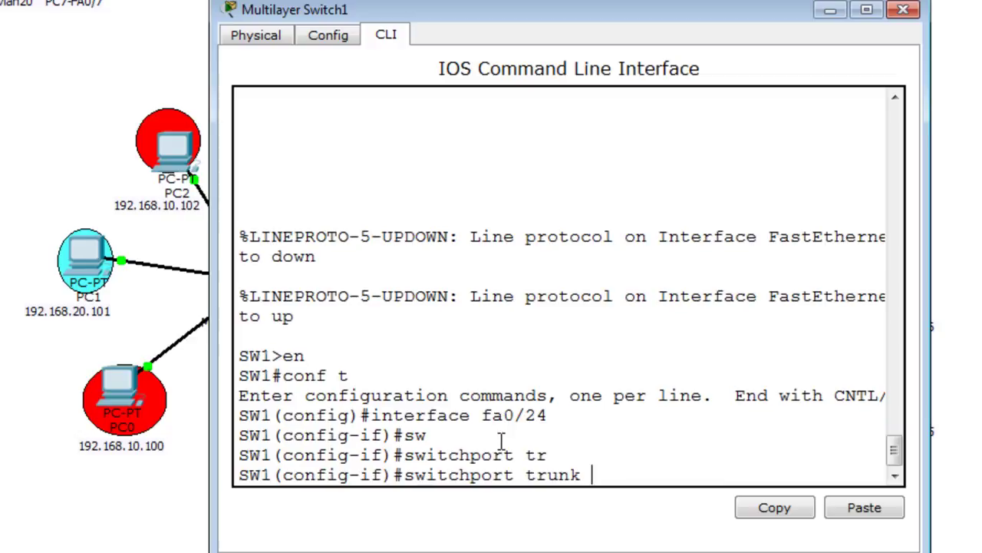
text(enc)
key(Tab)
text(d)
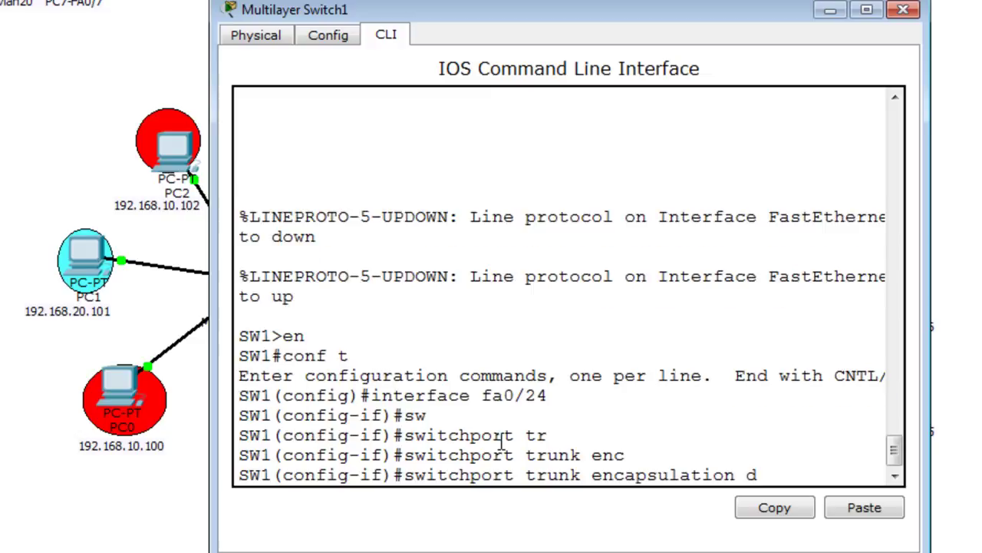
key(Tab)
key(Return)
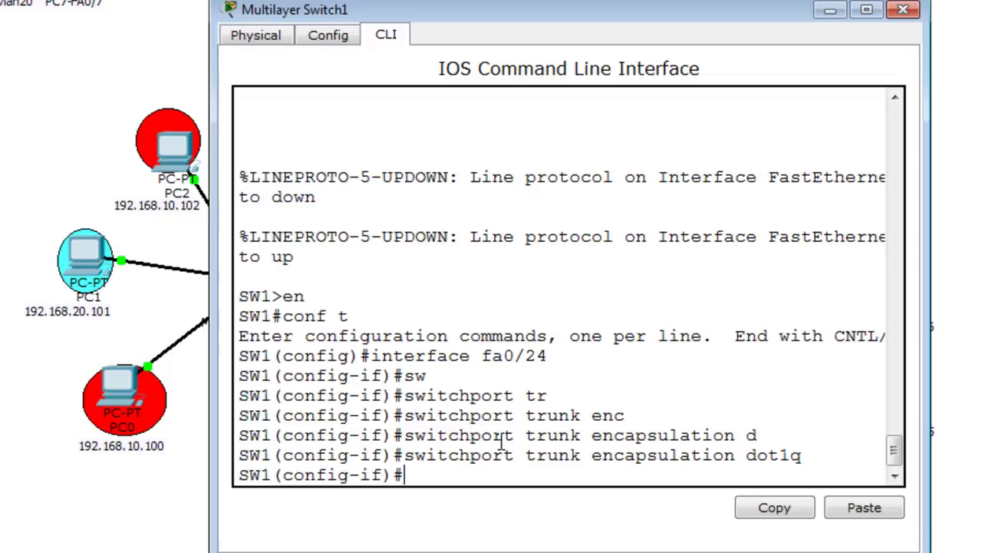
Step: Set Switch1's port fa0/24 to trunk with switchport mode trunk and close the switch window
text(sw)
key(Tab)
text(mode )
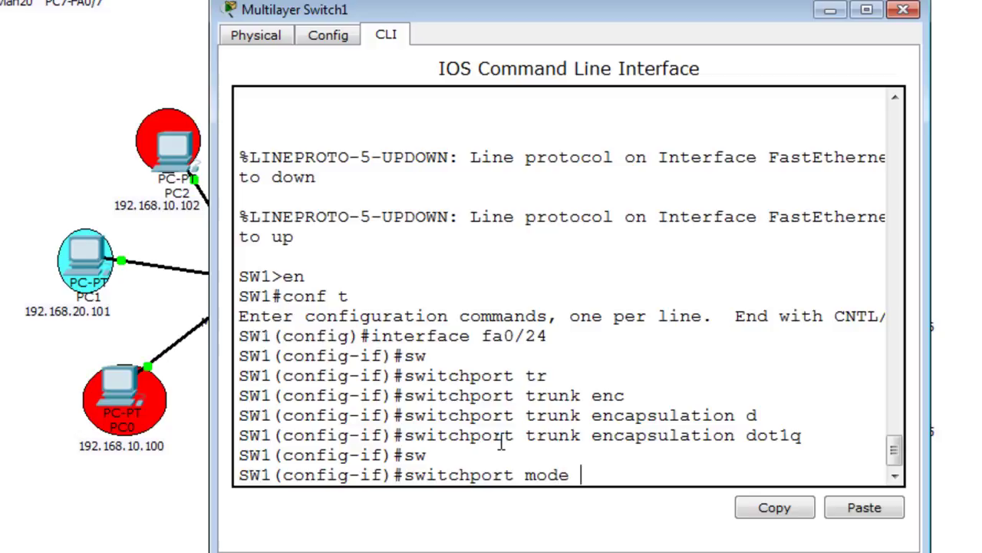
text(tru)
key(Tab)
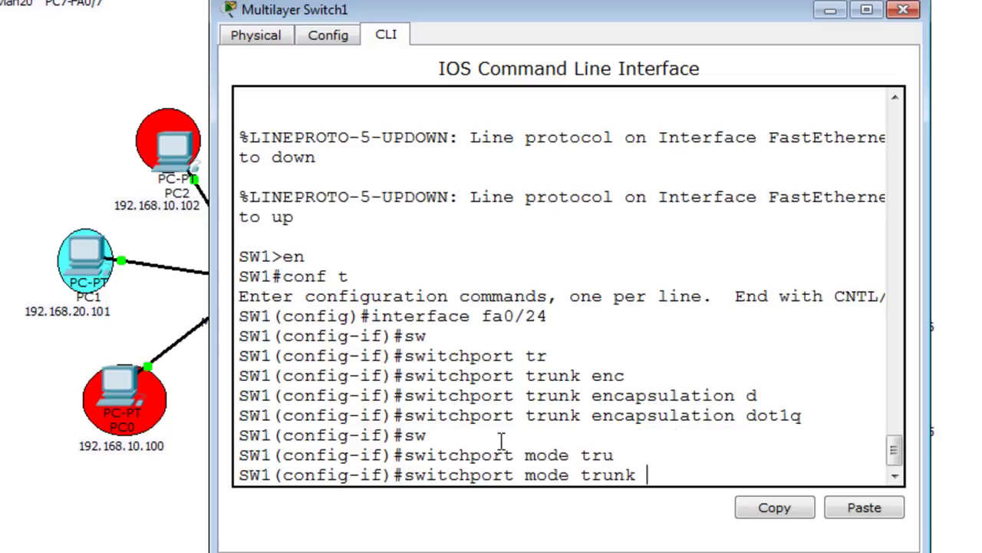
key(Return)
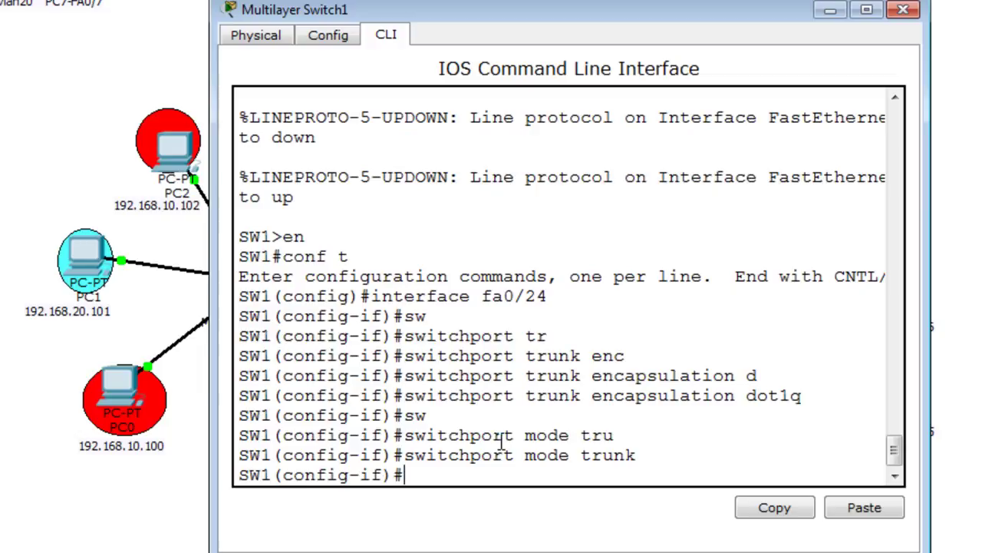
click(902, 12)
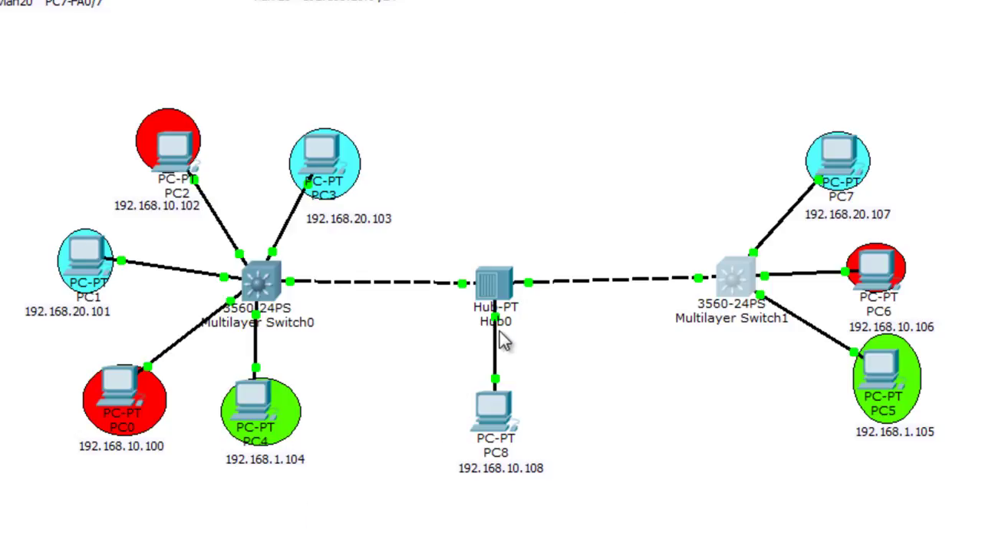
Step: Try to ping PC7 at 192.168.20.107 from PC1's Command Prompt
mouse_move(499, 307)
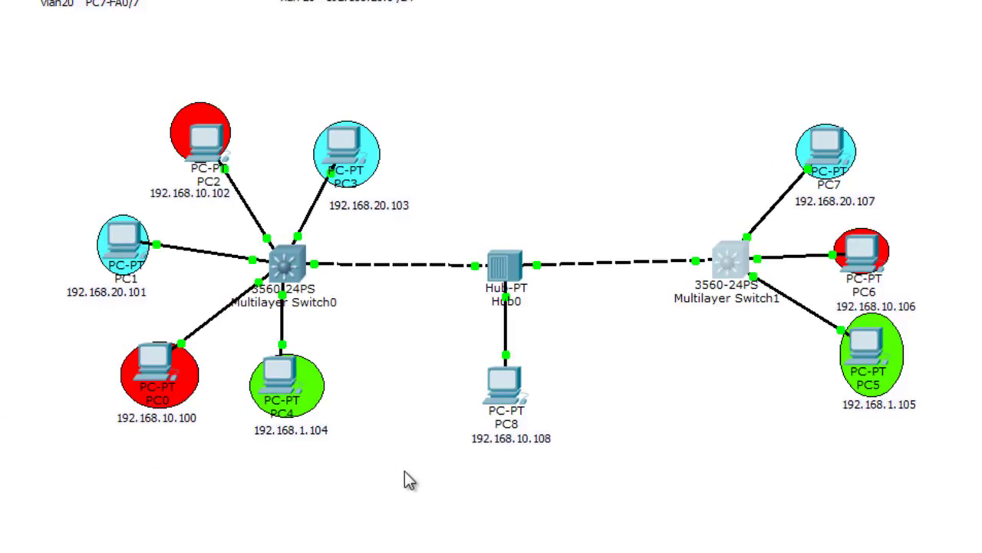
mouse_move(242, 257)
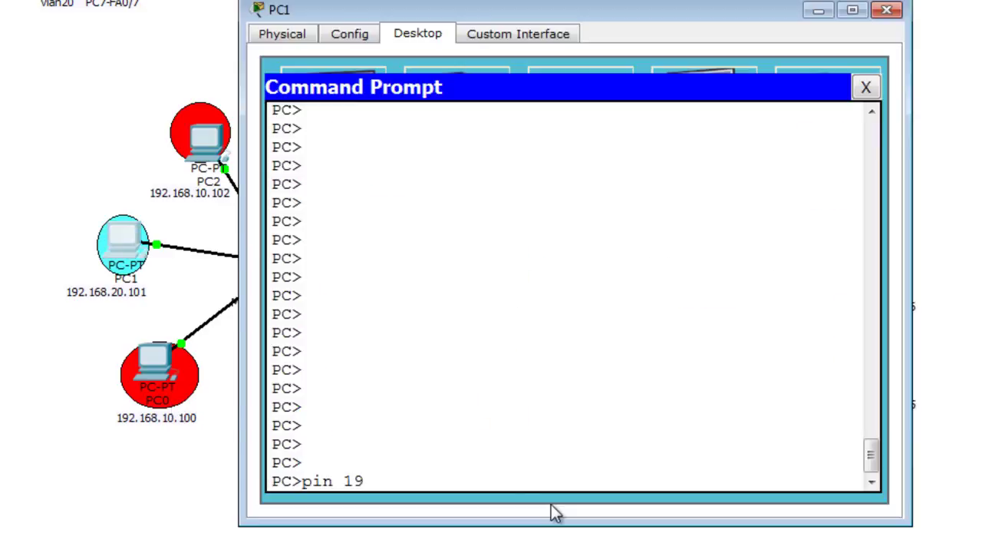
text(2.168.20.107)
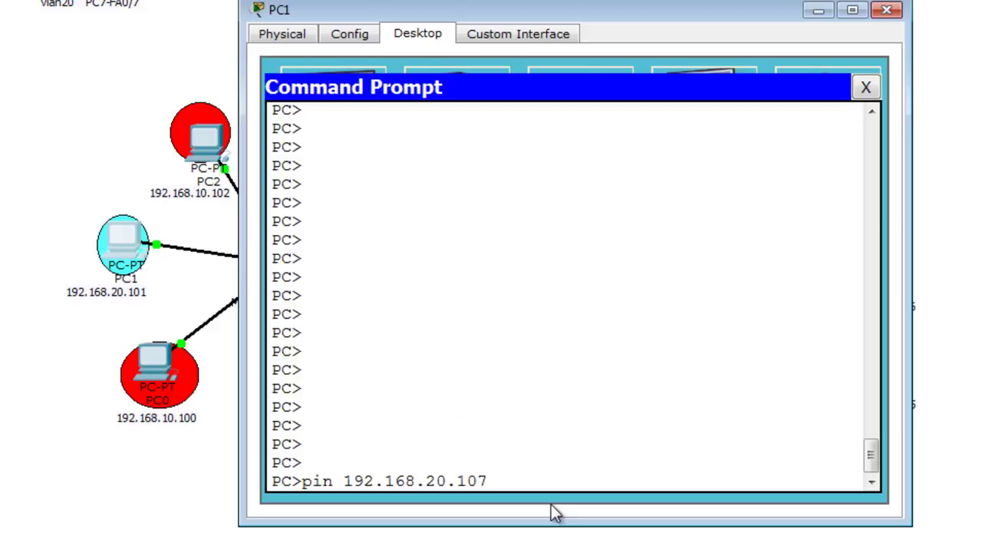
key(Return)
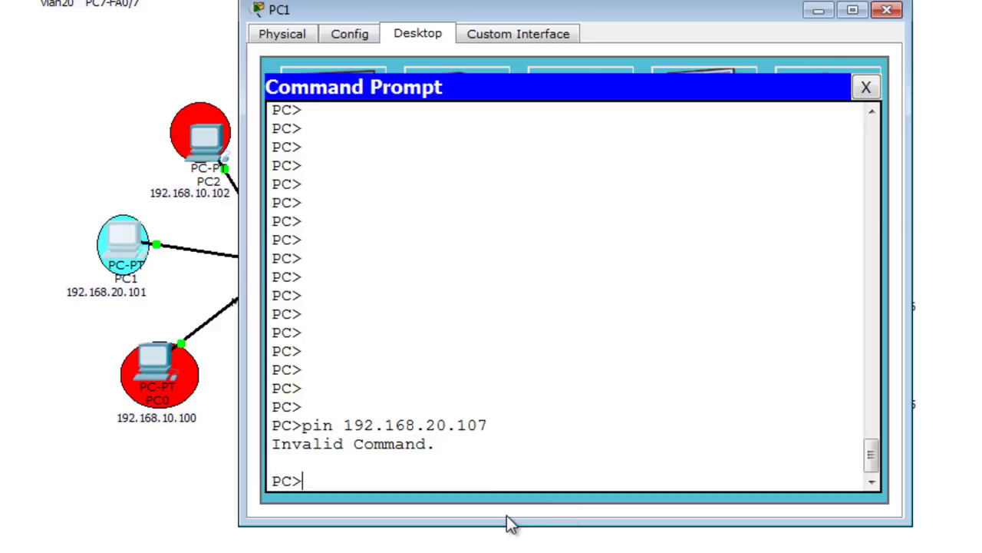
Step: Recall the mistyped command on PC1, correct it to ping 192.168.20.107, and run it
key(Up)
key(Left)
key(Left)
key(Left)
key(Left)
key(Left)
key(Left)
key(Left)
key(Left)
key(Left)
key(Left)
key(Left)
key(Left)
key(Left)
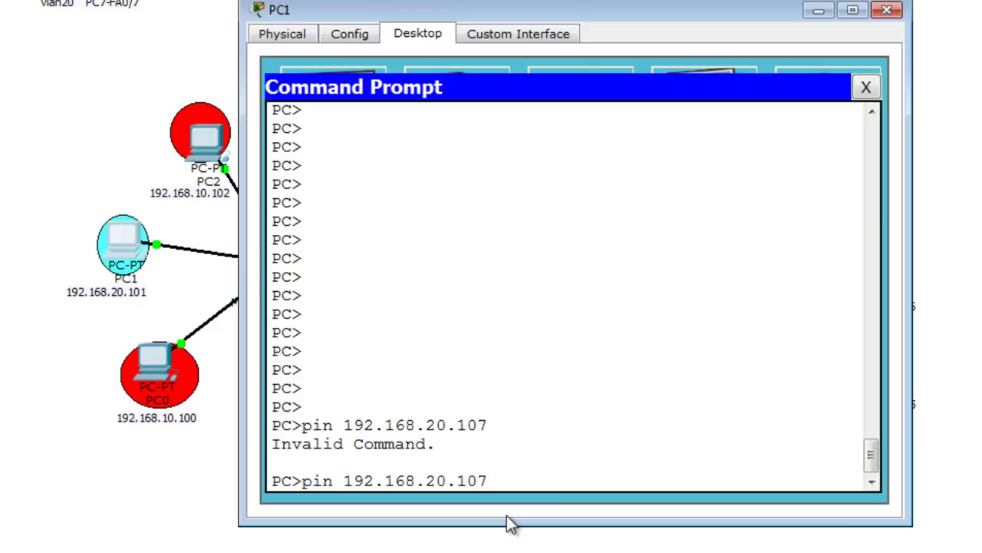
key(Left)
key(Left)
text(g)
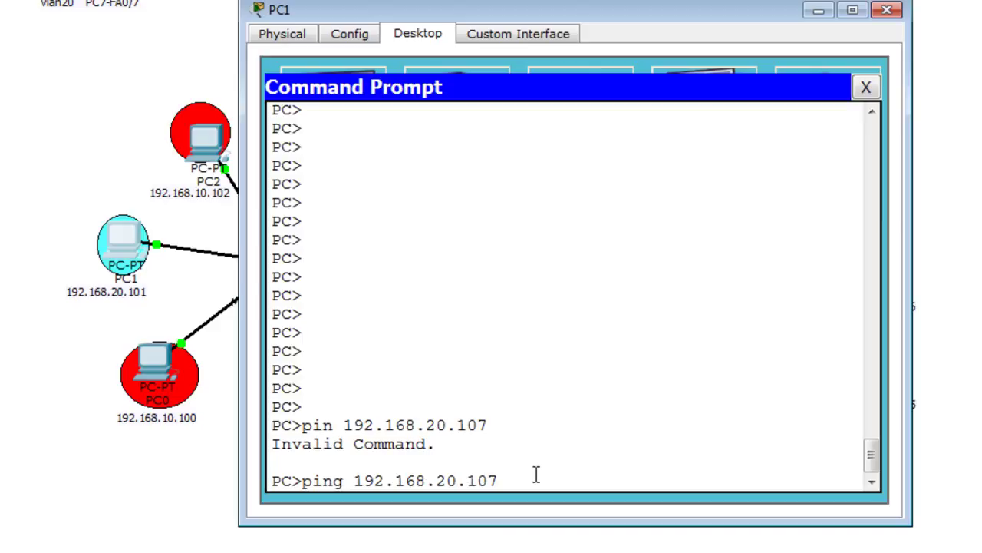
key(Right)
key(Right)
key(Right)
key(Right)
key(Right)
key(Right)
key(Right)
key(Right)
key(Right)
key(Right)
key(Right)
key(Right)
key(Right)
key(Right)
key(Return)
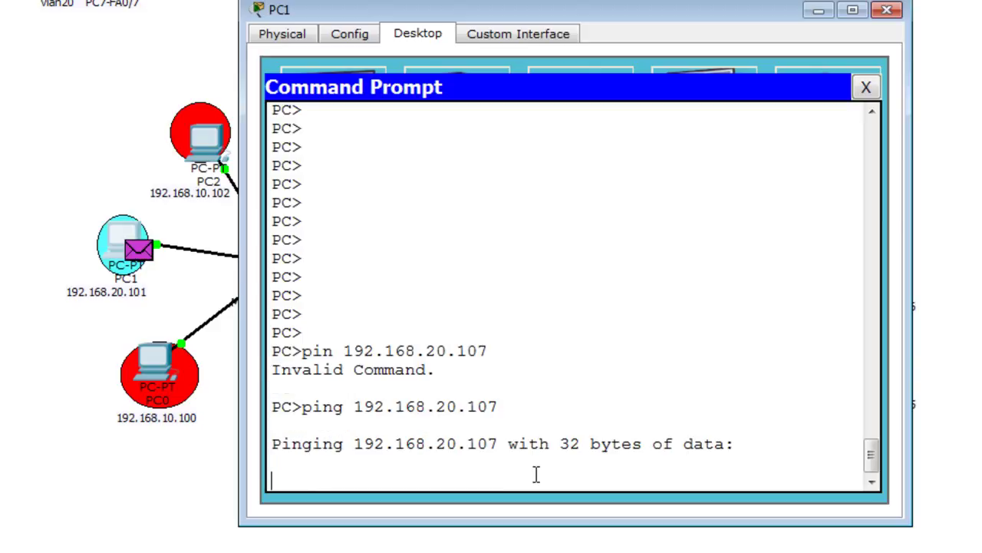
Step: Minimize PC1's window and inspect the PDU information of the ping packet at Multilayer Switch0
click(818, 10)
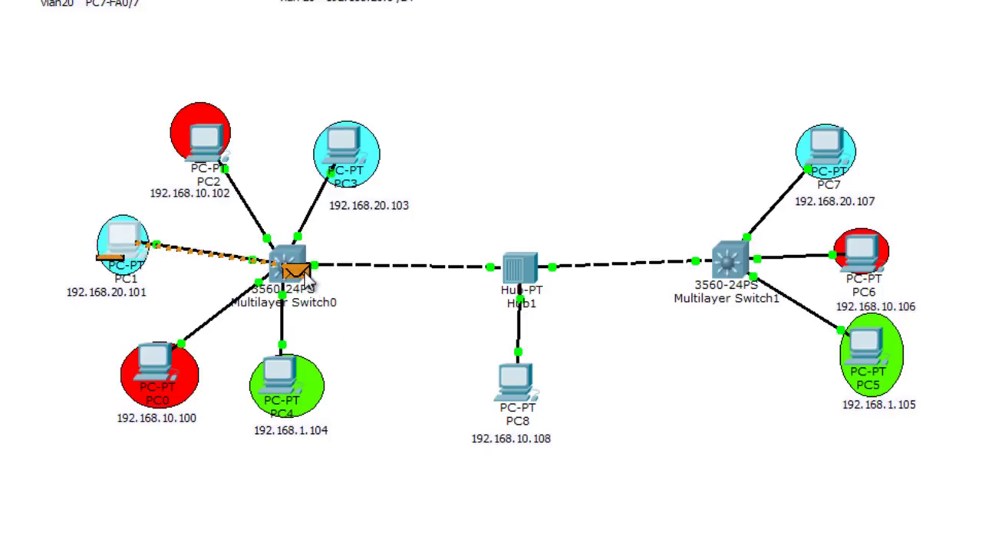
click(307, 276)
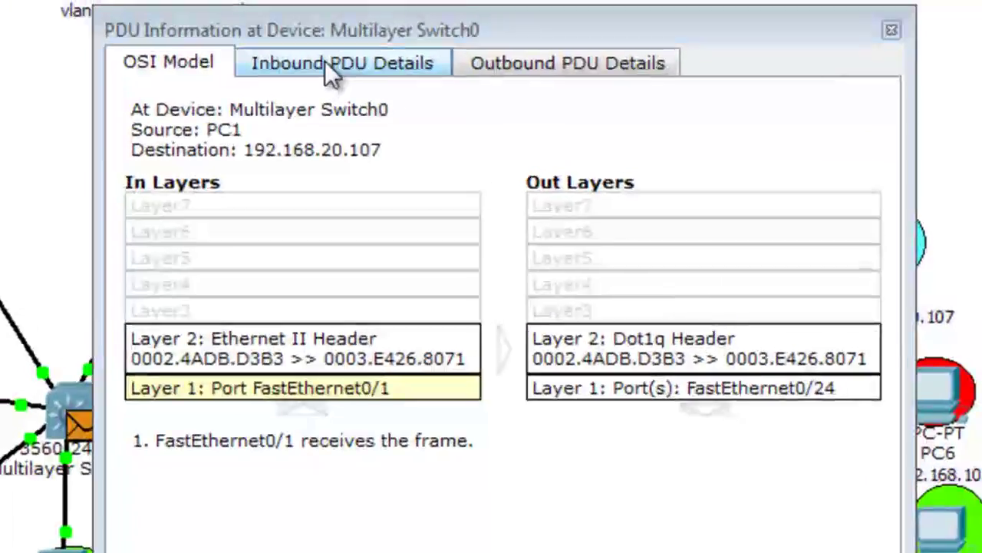
click(625, 33)
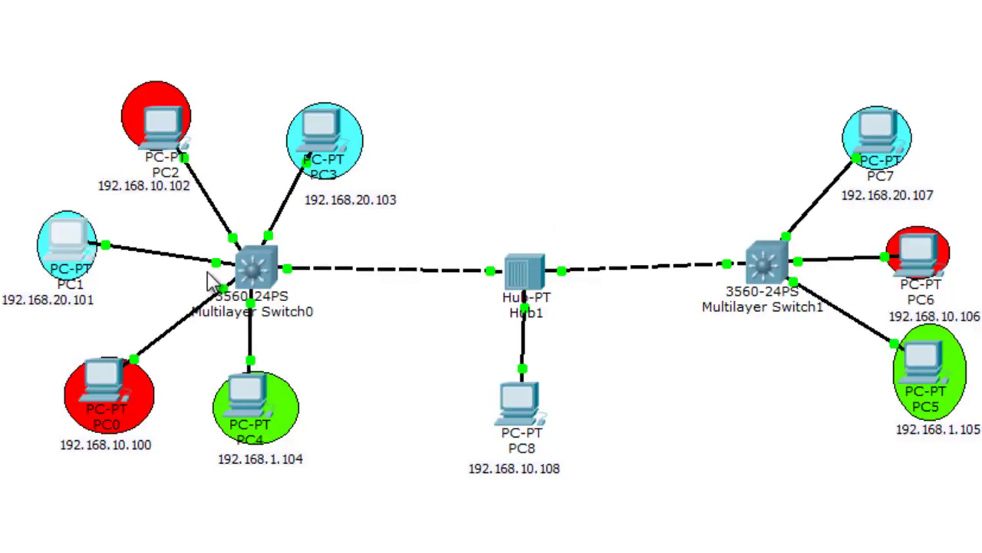
Step: Open Multilayer Switch0's CLI and return from interface configuration to privileged EXEC mode with end
mouse_move(209, 276)
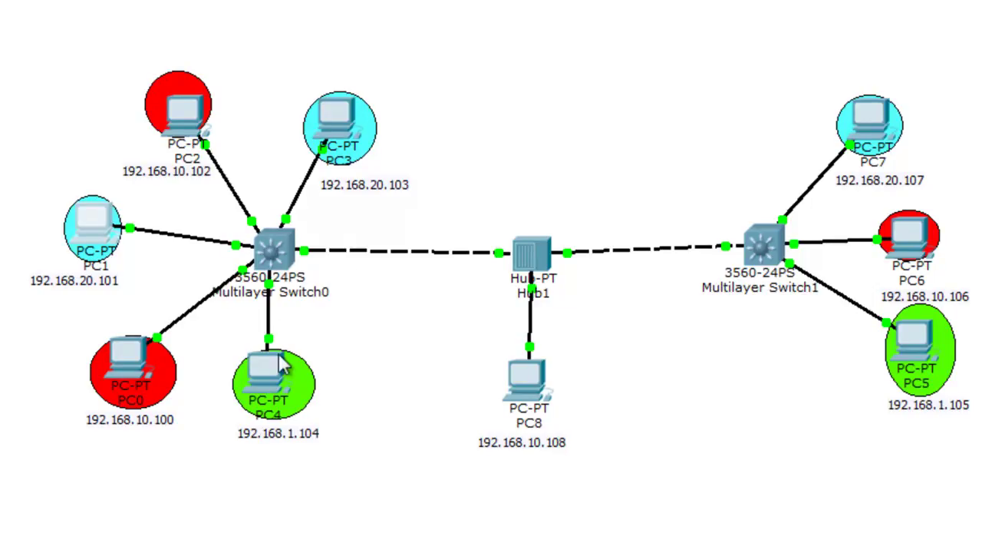
click(274, 250)
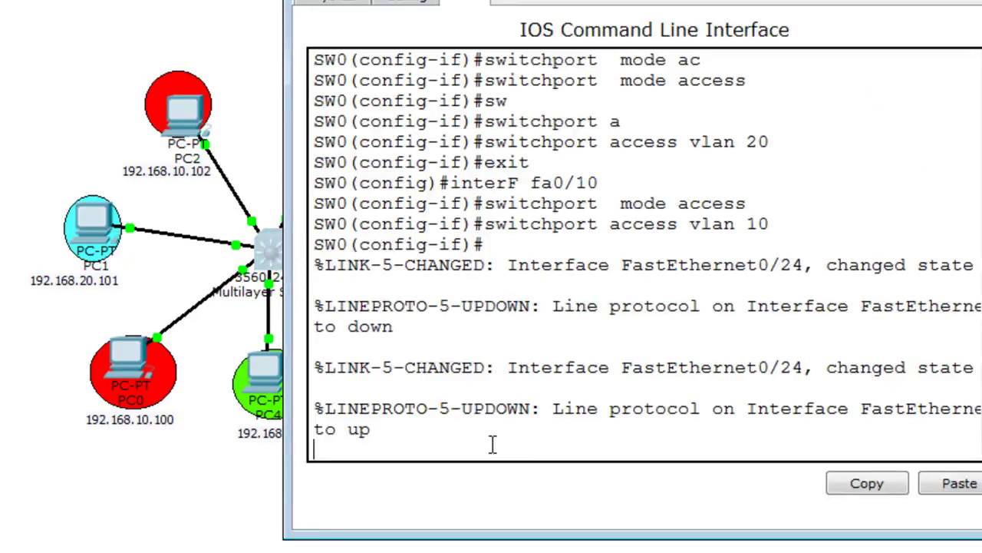
key(Return)
key(Return)
text(en)
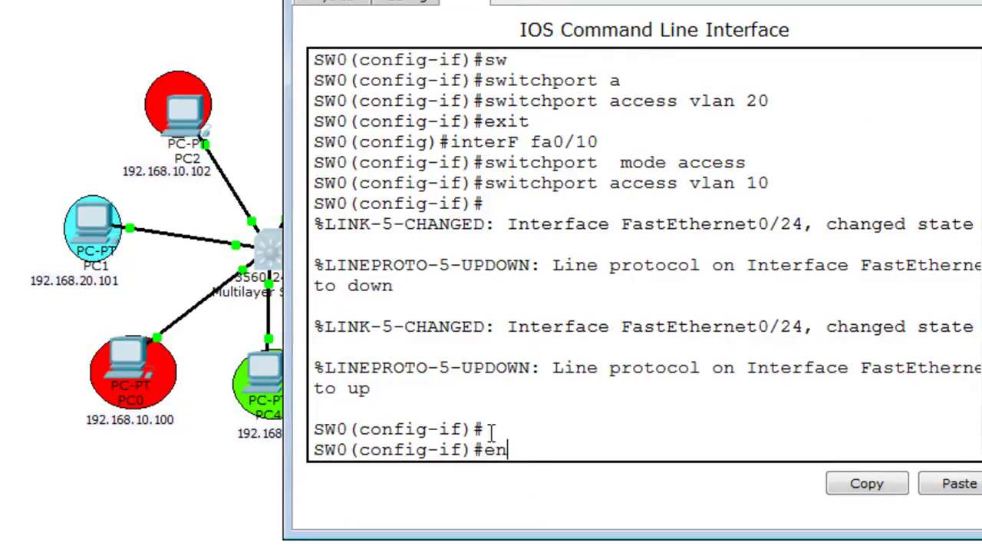
text(d)
key(Return)
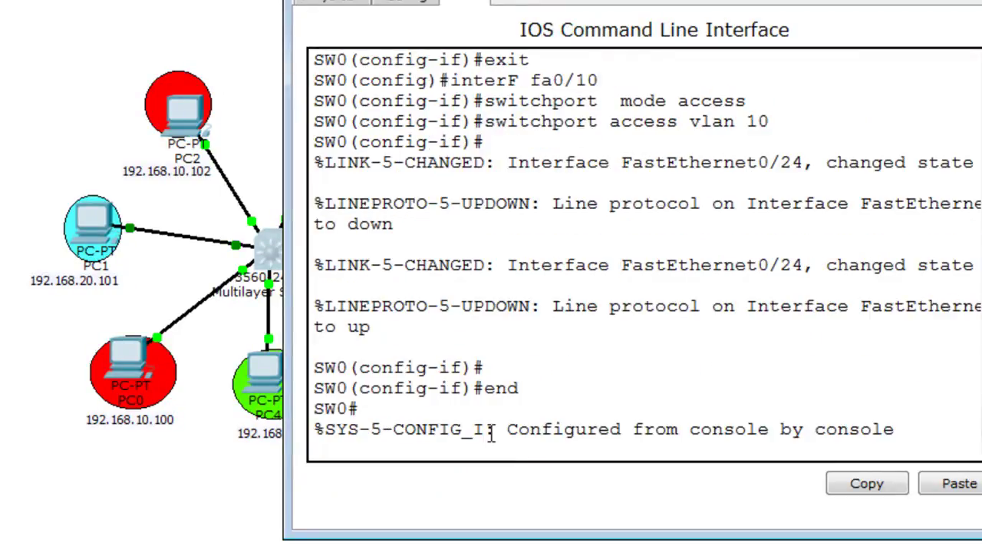
key(Return)
Step: Run show interfaces trunk on Switch0
text(s)
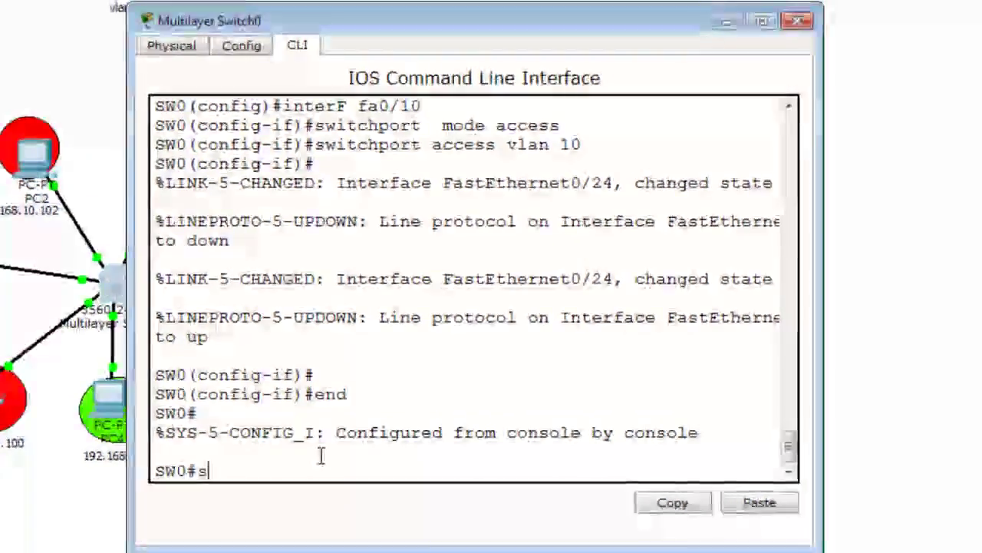
text(how)
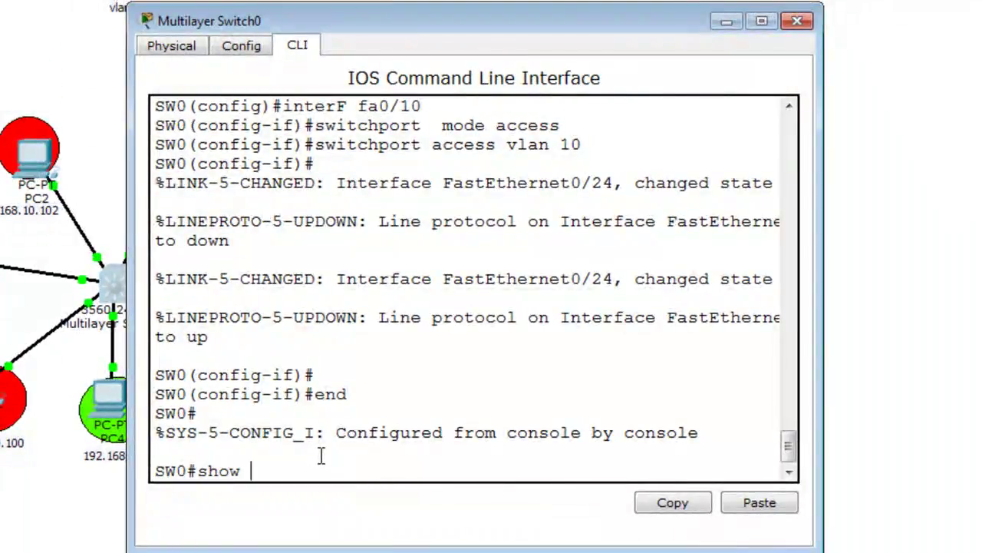
text( inter)
key(Tab)
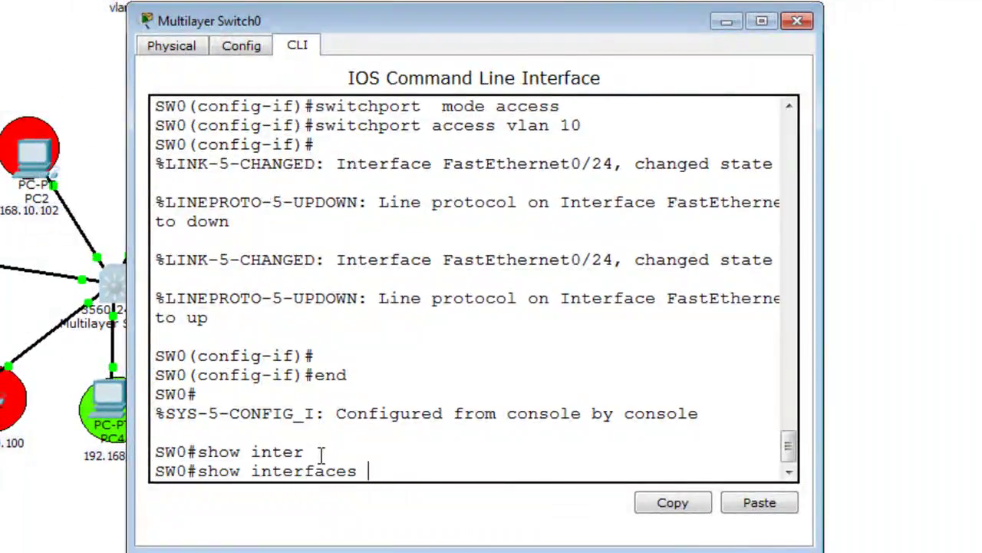
text(tr)
key(Tab)
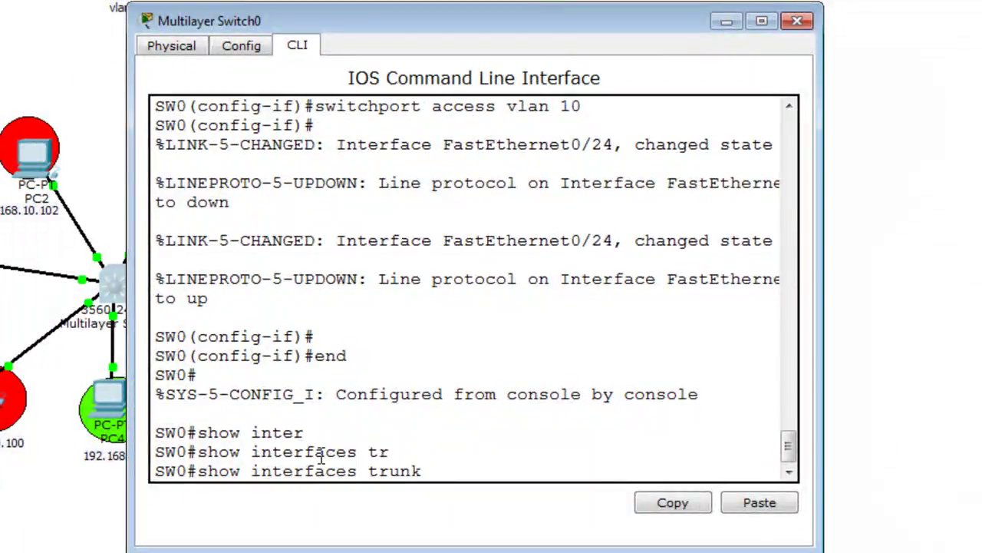
key(Return)
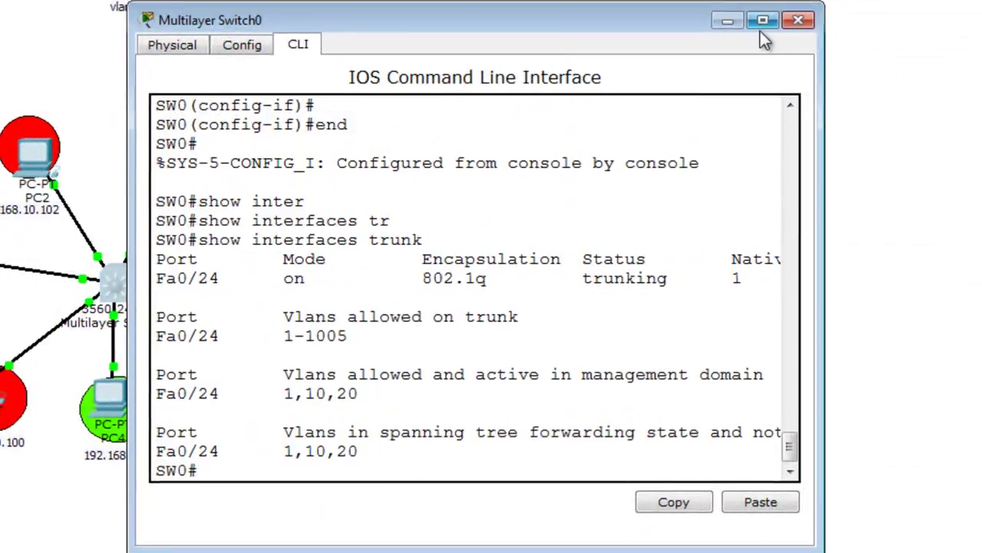
Step: Maximize Switch0's window and highlight the native VLAN entry for Fa0/24 in the trunk output
click(761, 21)
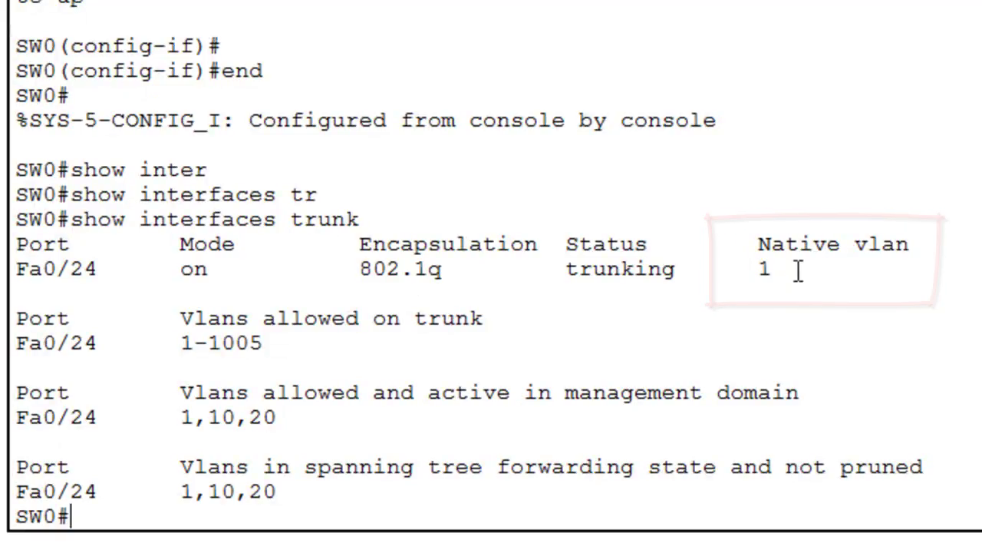
drag(760, 244, 786, 244)
drag(910, 223, 965, 289)
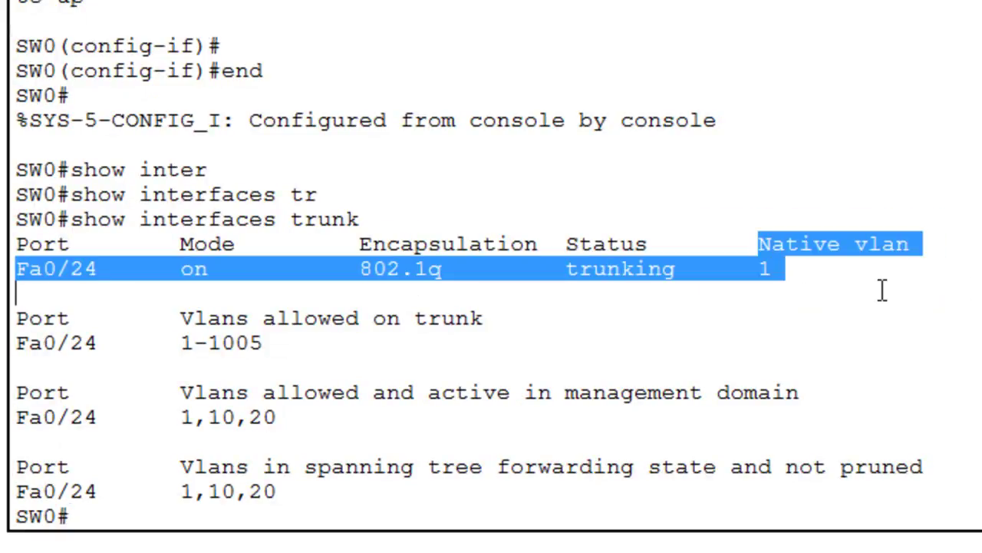
click(860, 311)
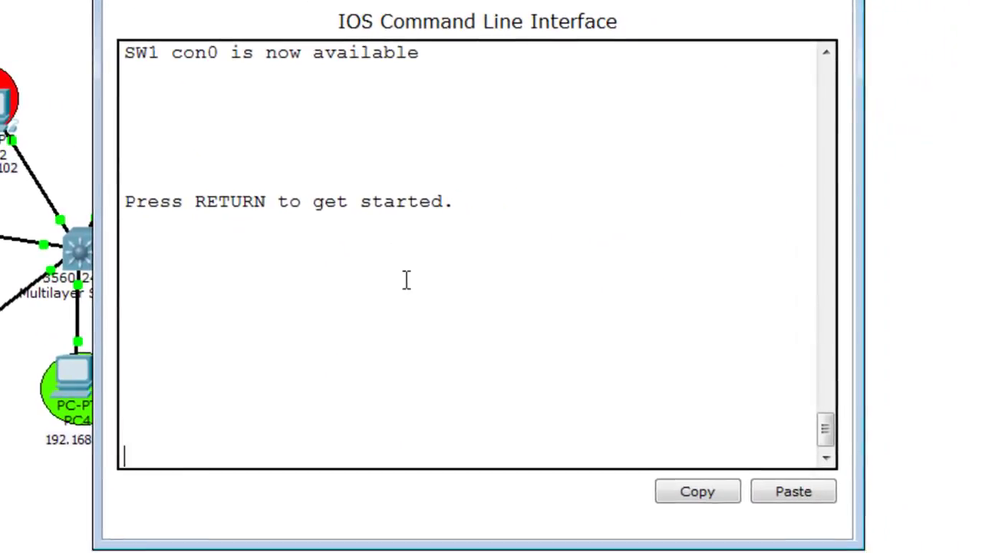
Step: Start a console session on Switch1 and enter privileged EXEC mode
key(Return)
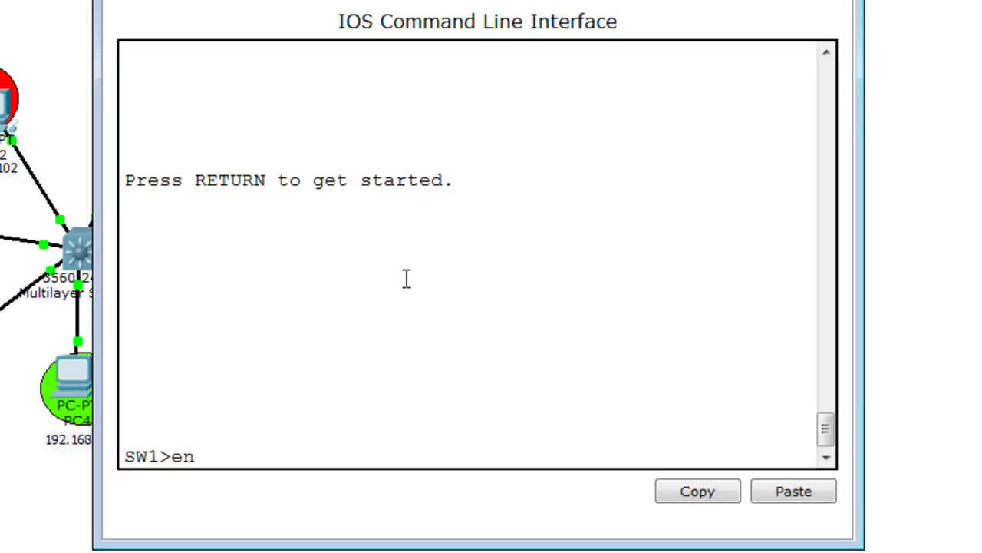
text(en)
key(Return)
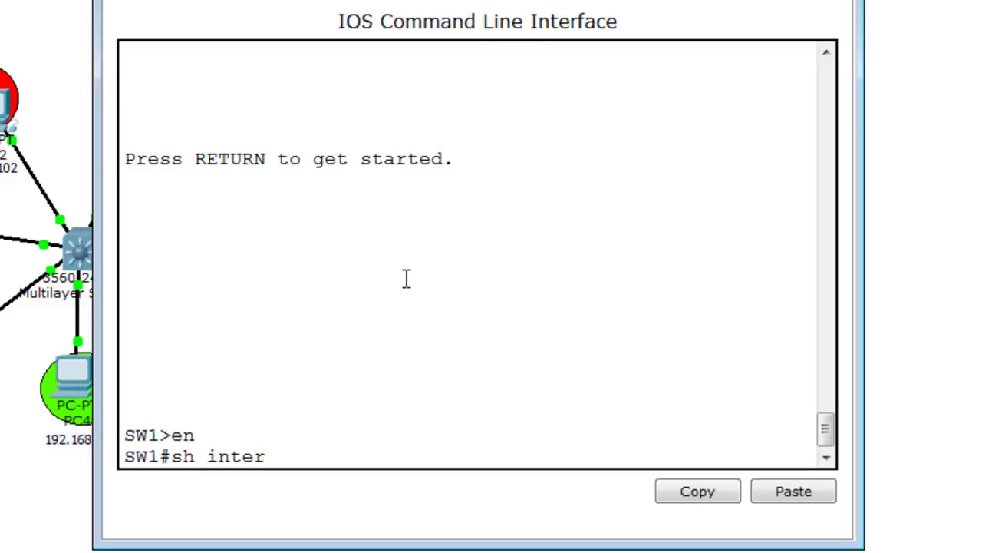
Step: Run show interfaces trunk on Switch1 and highlight the native VLAN entry for Fa0/24 in the output
text(sh inter tr)
key(Tab)
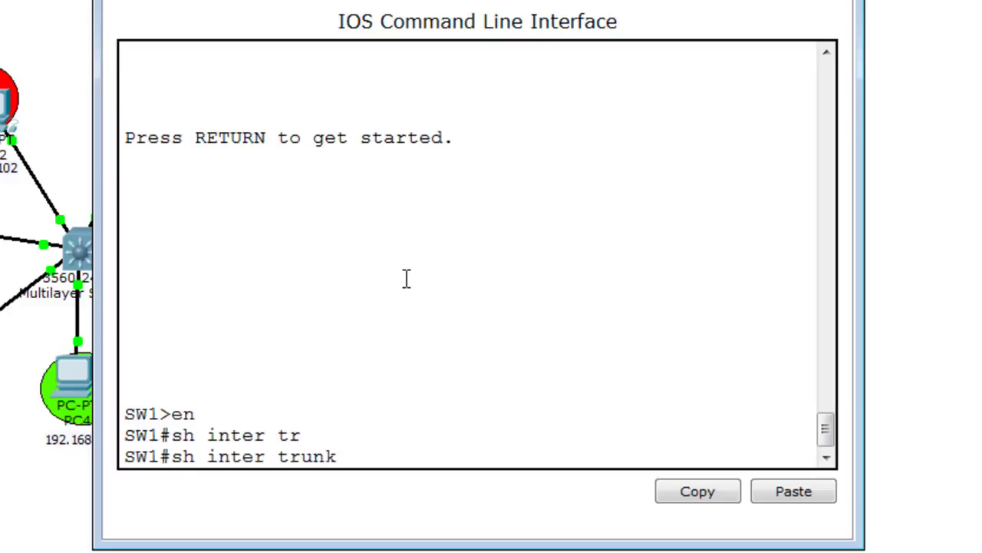
key(Return)
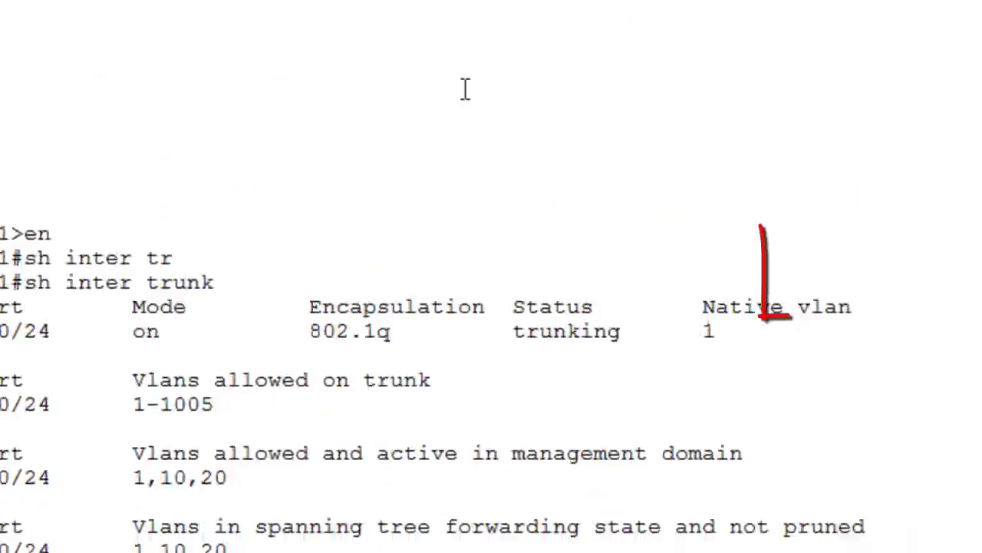
drag(712, 326, 720, 322)
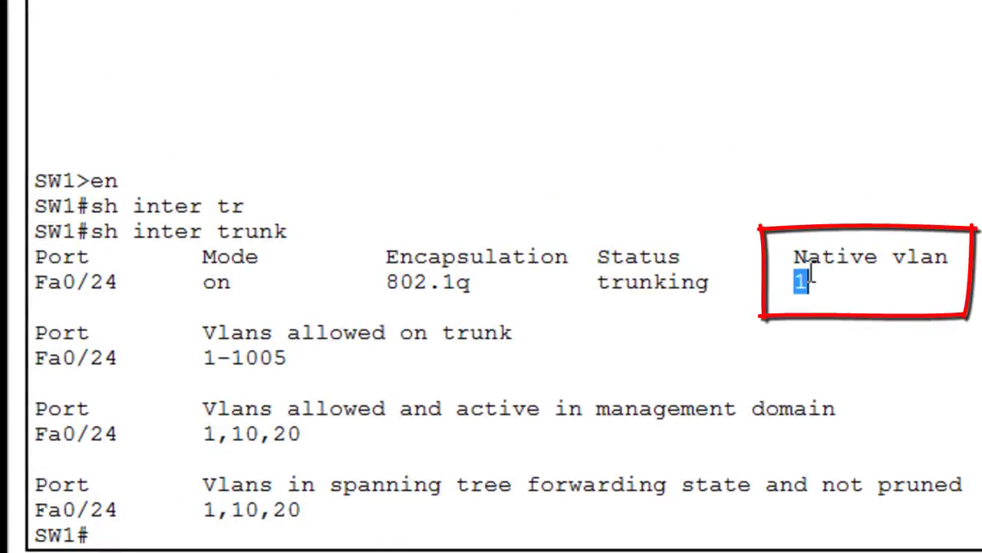
drag(810, 265, 819, 259)
click(958, 390)
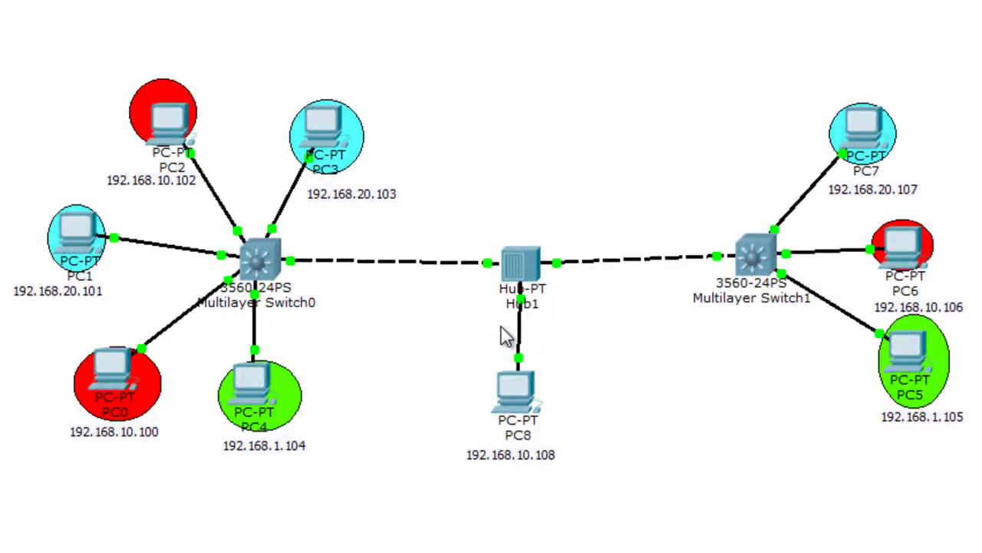
Step: Ping 192.168.1.105 from PC4's Command Prompt, and minimize the PC4 window to expose the topology
click(253, 388)
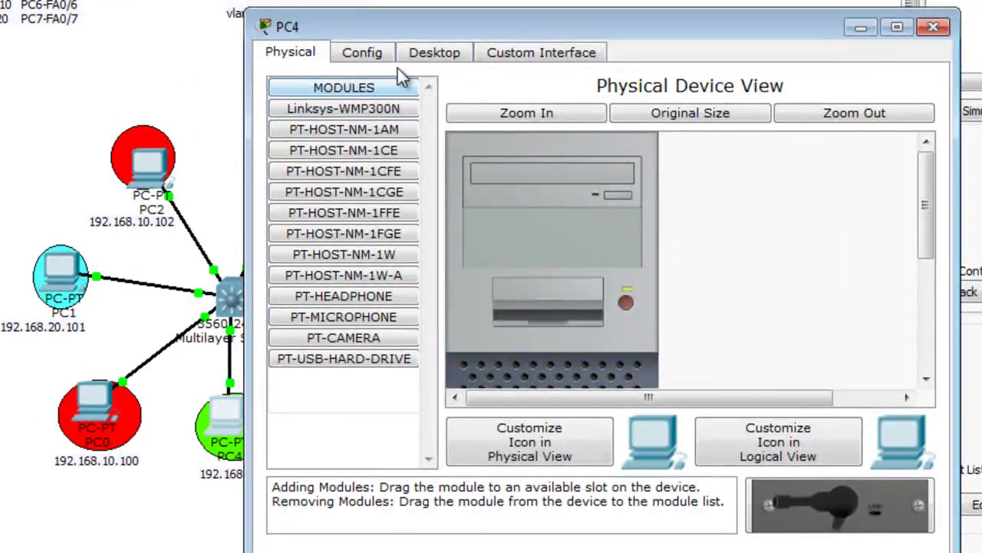
click(434, 56)
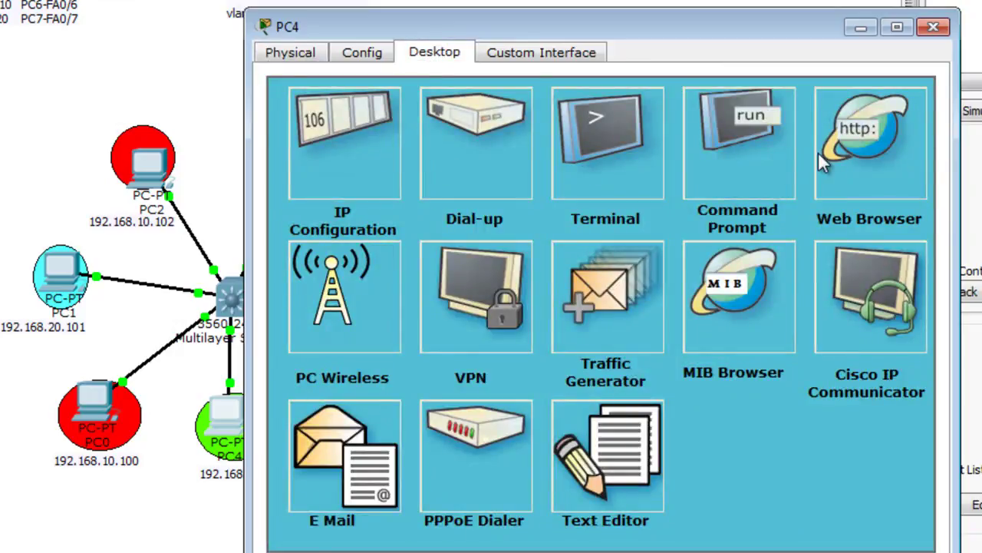
click(765, 152)
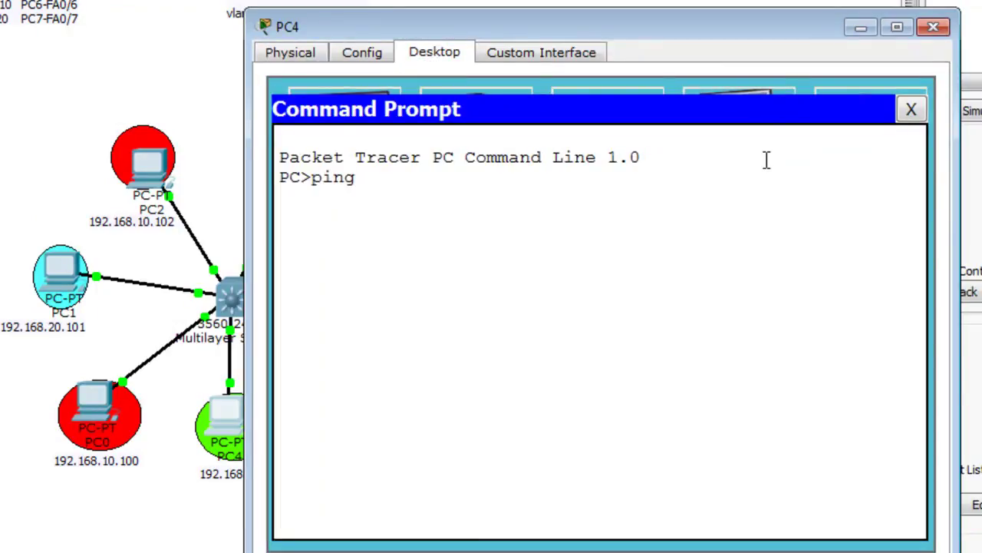
text(ping 192.168.1.105)
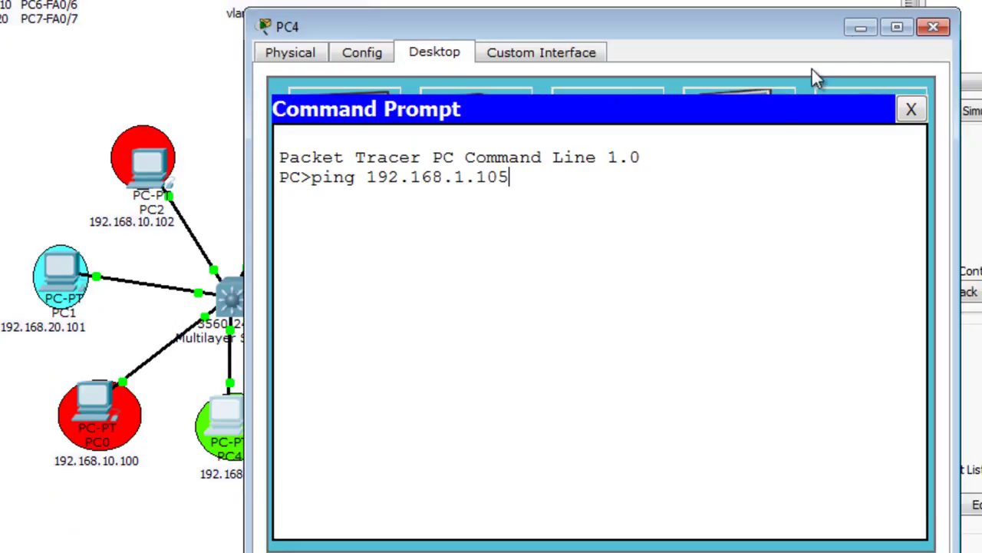
drag(803, 28, 651, 25)
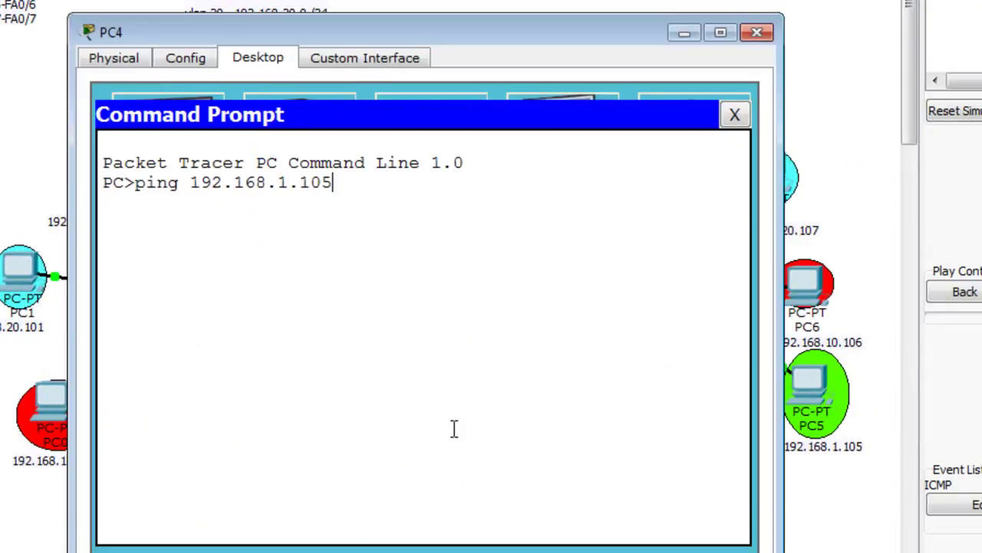
key(Return)
click(685, 33)
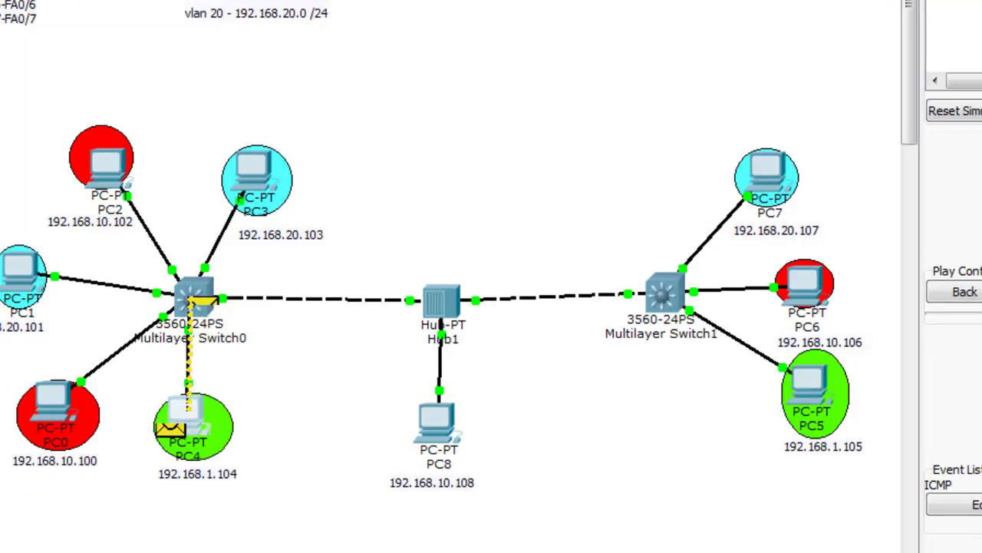
Step: Examine the Ethernet header in the outbound PDU details of PC4's ping at Multilayer Switch0
click(203, 305)
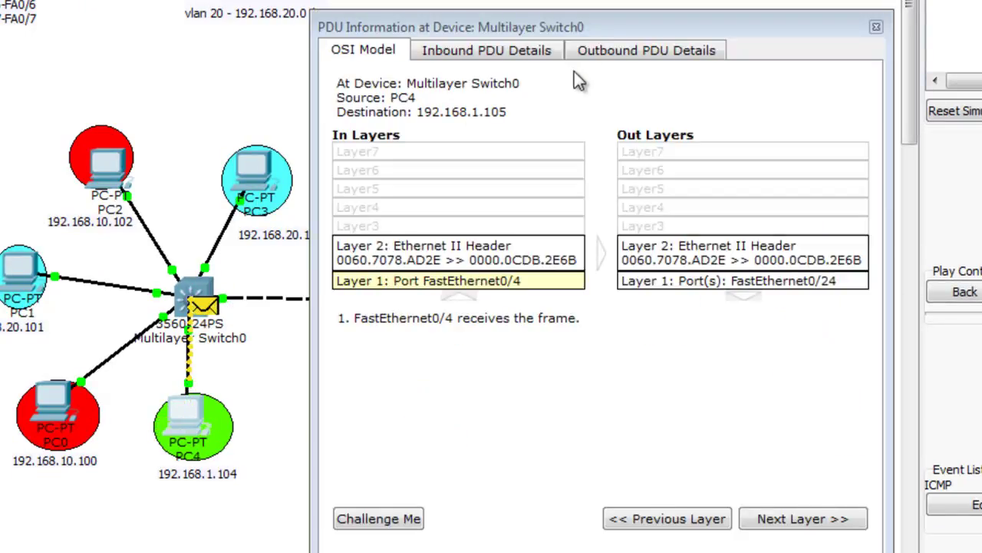
click(651, 56)
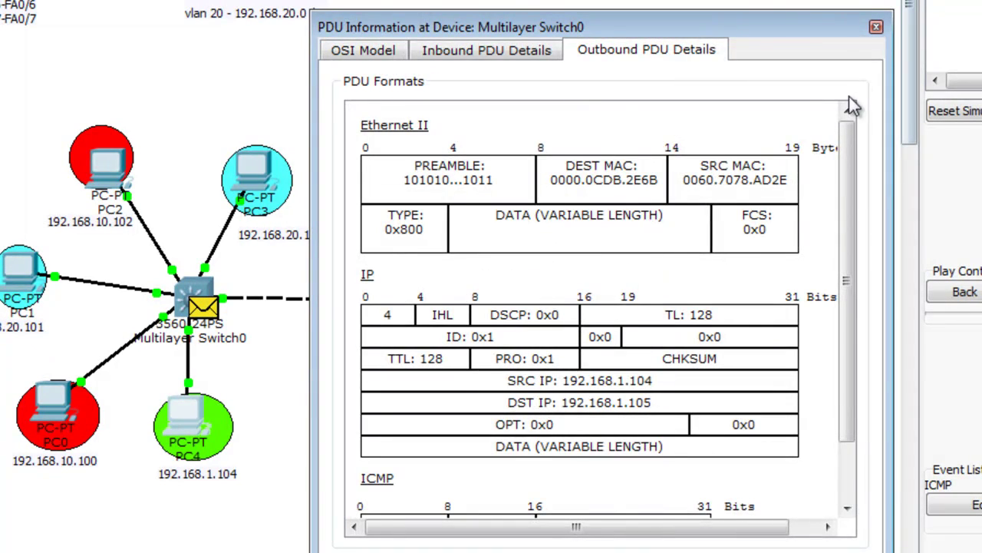
drag(818, 38, 821, 0)
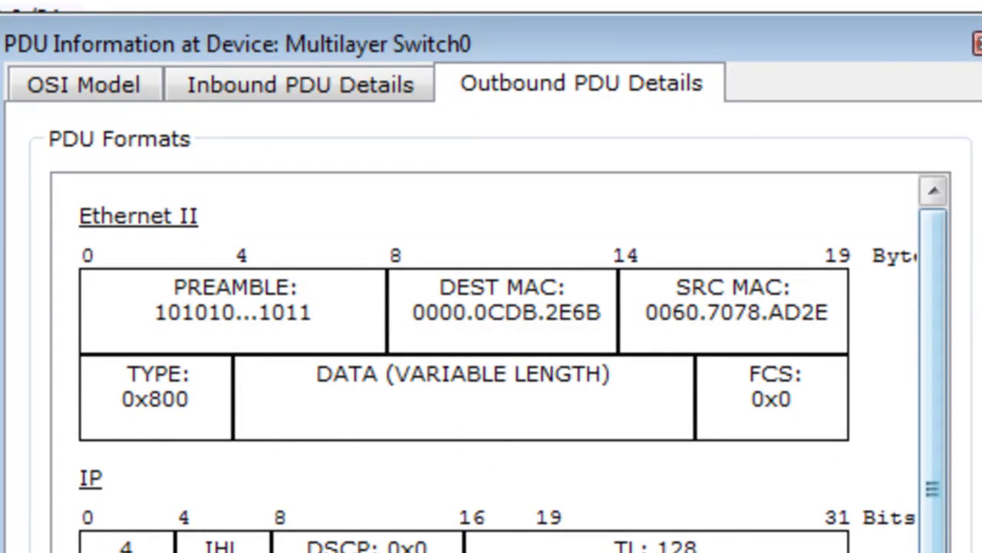
scroll(513, 363, down, 3)
scroll(513, 363, up, 3)
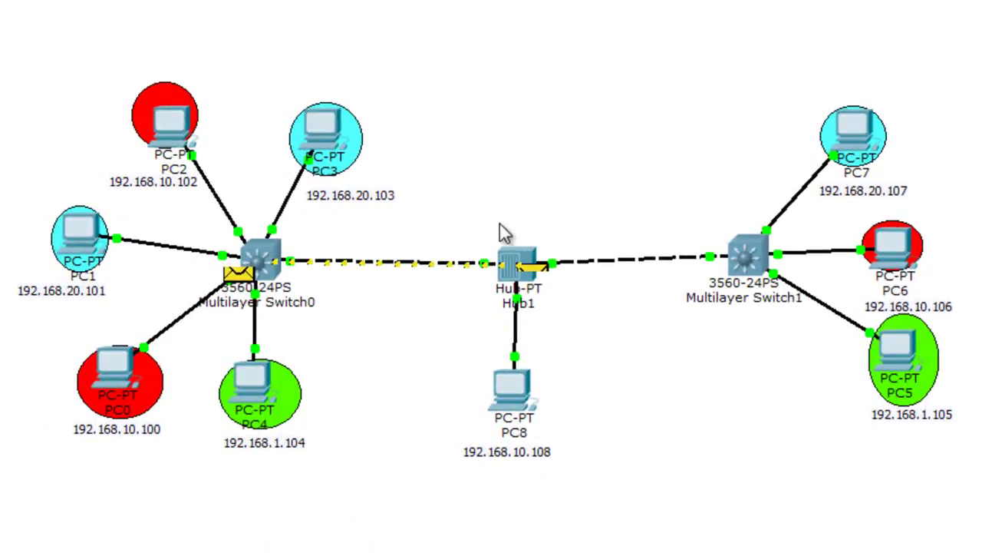
Step: Compare the inbound and outbound PDU details of PC4's ping at Hub1, and close the PDU information
click(522, 290)
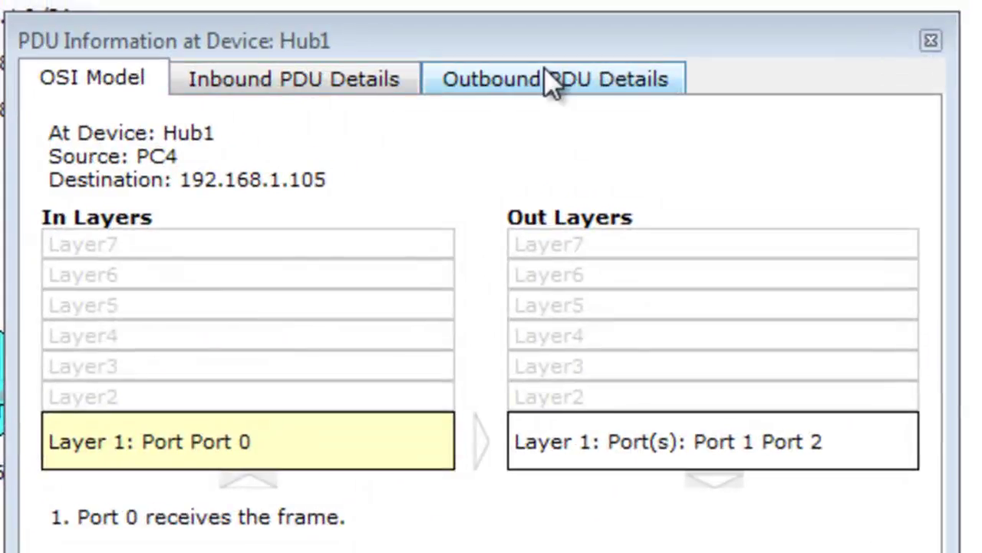
click(361, 80)
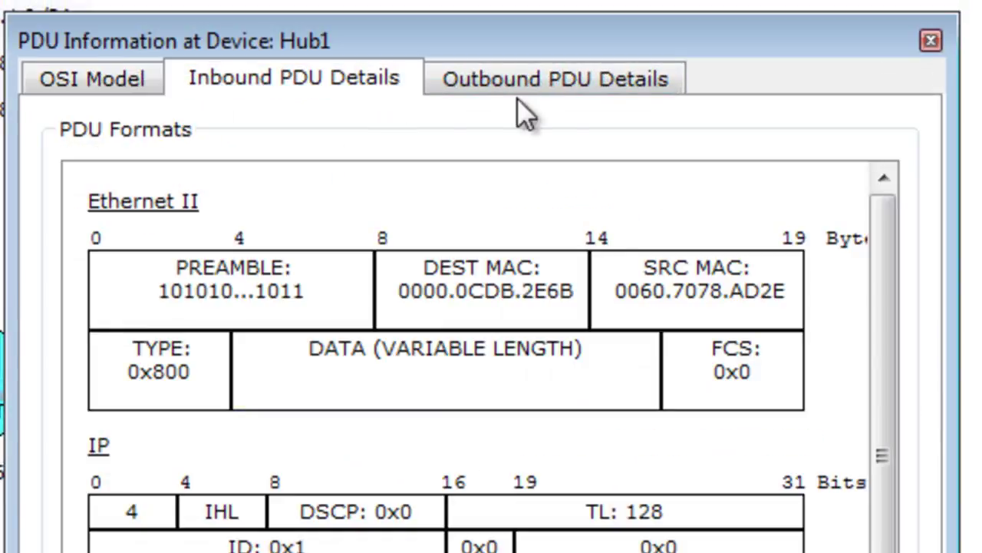
click(555, 90)
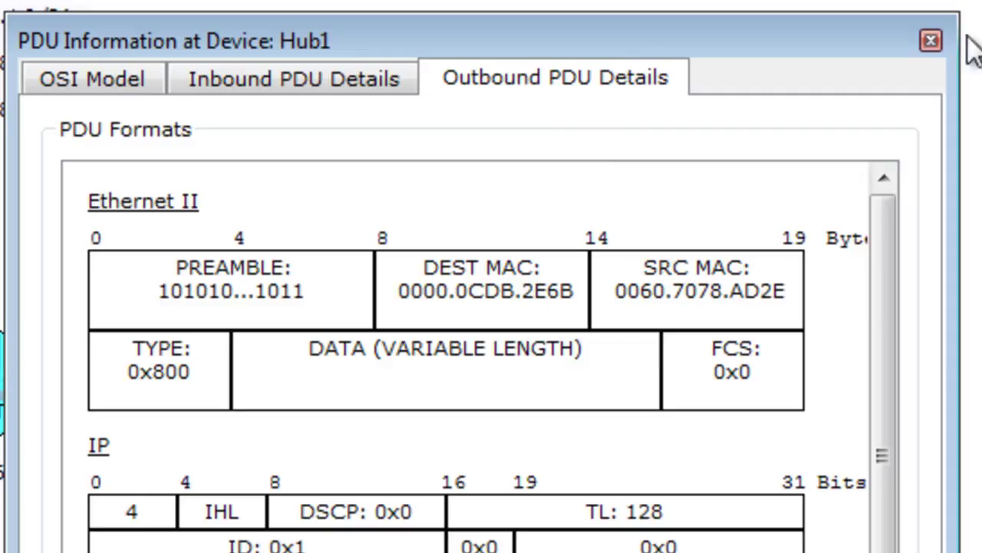
click(931, 39)
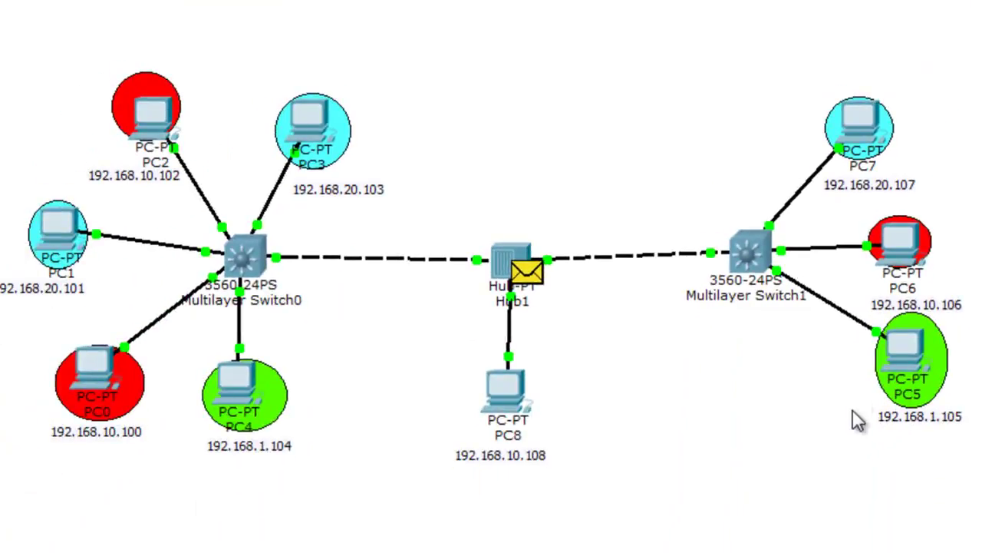
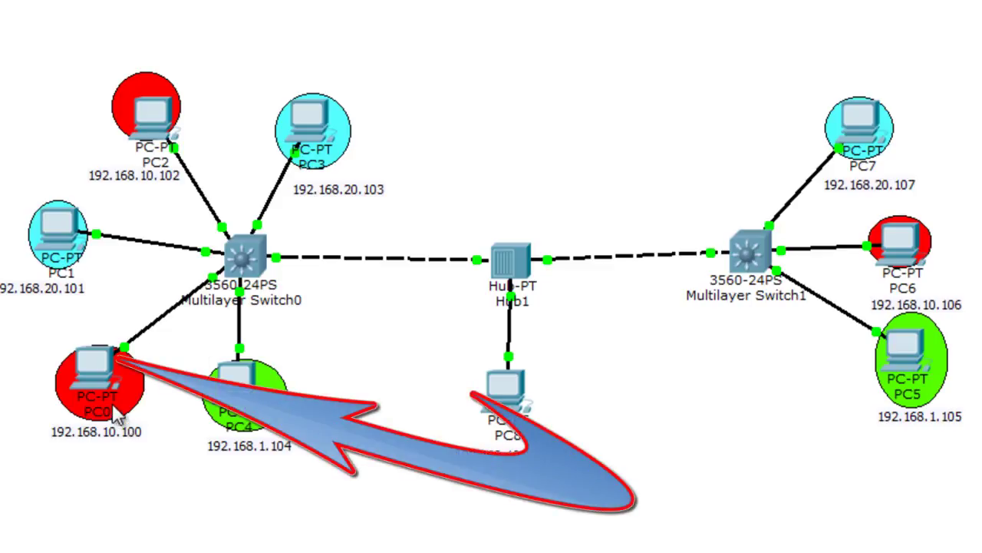
Step: Ping 192.168.10.108 from PC0's Command Prompt, and minimize the PC0 window
mouse_move(112, 419)
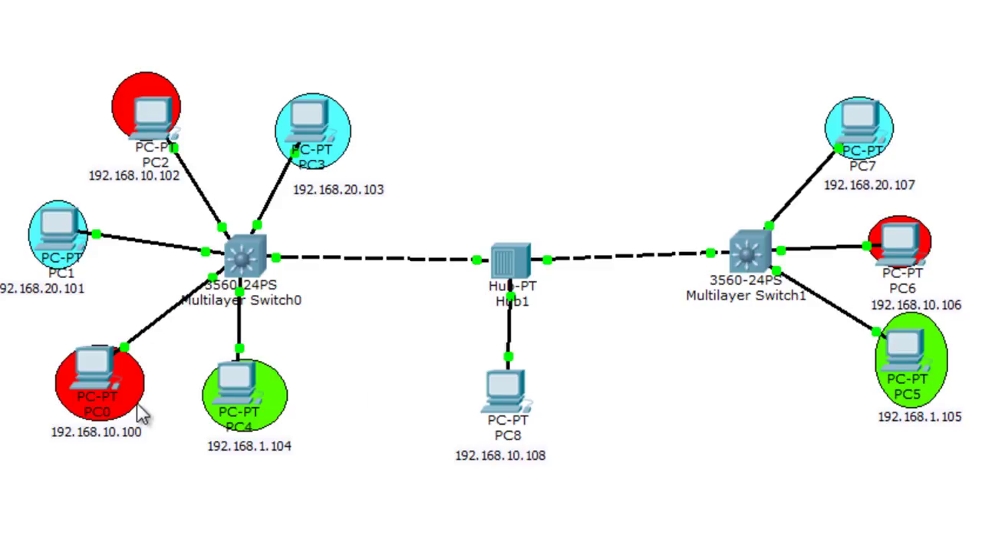
click(102, 378)
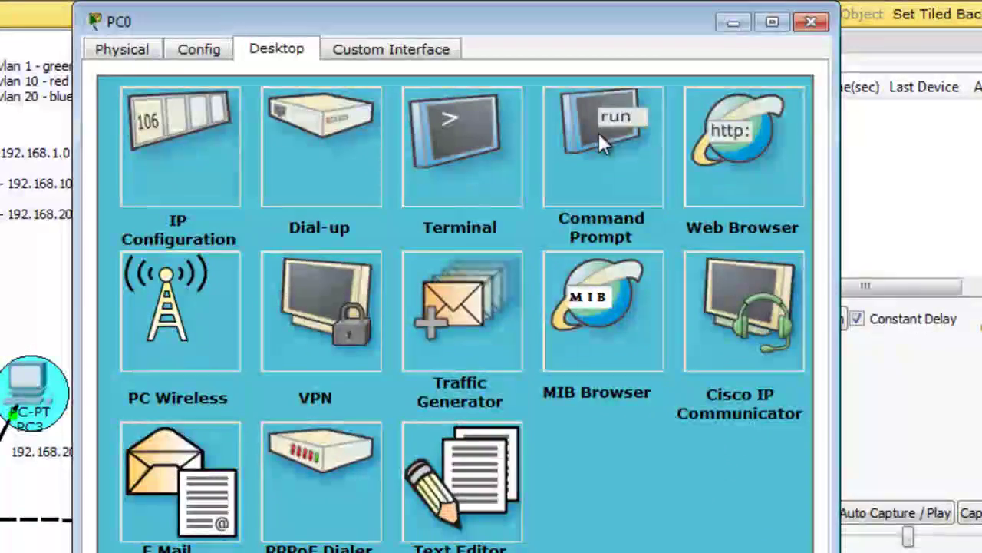
click(601, 126)
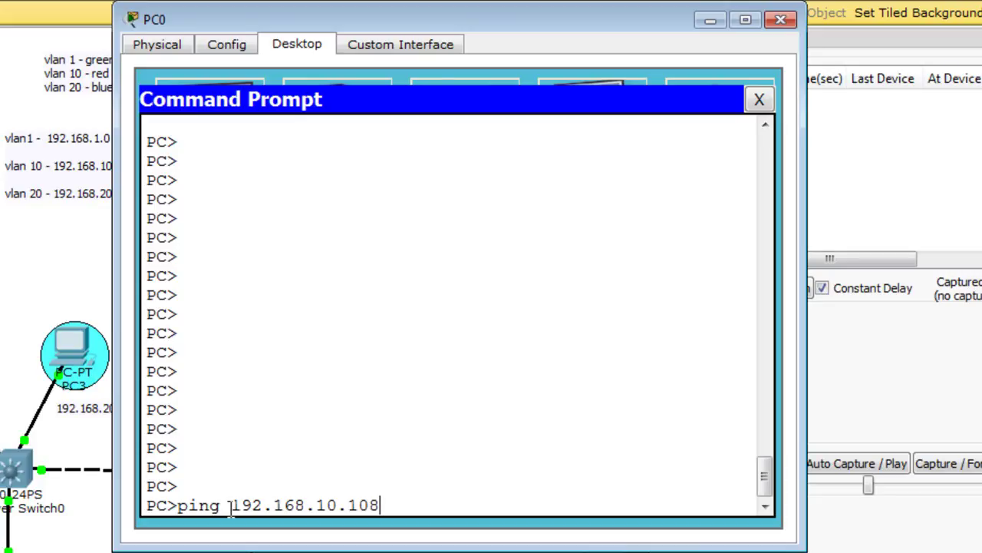
key(Return)
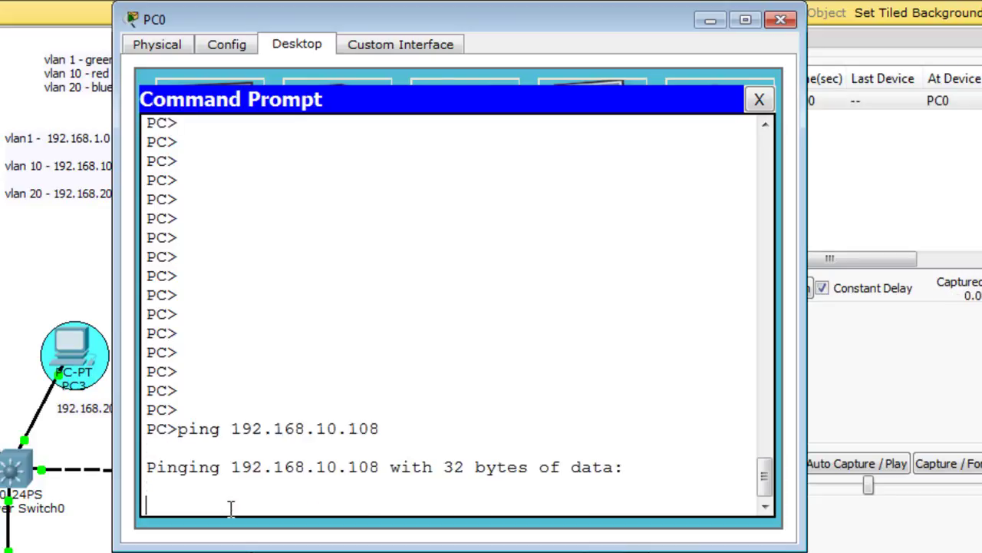
click(712, 21)
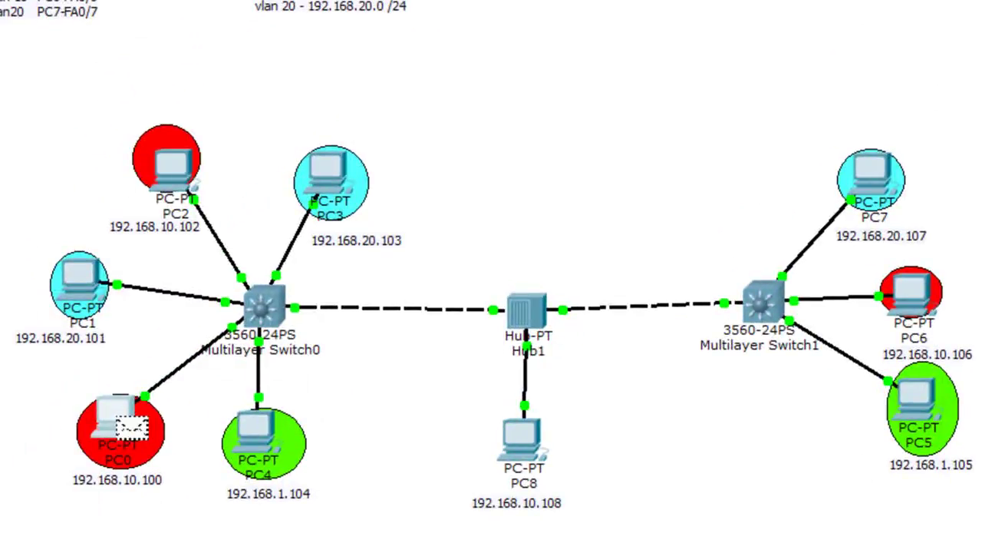
Step: Examine the 802.1q header in the outbound PDU details of PC0's ping at Multilayer Switch0, and close the PDU information
click(276, 317)
click(691, 2)
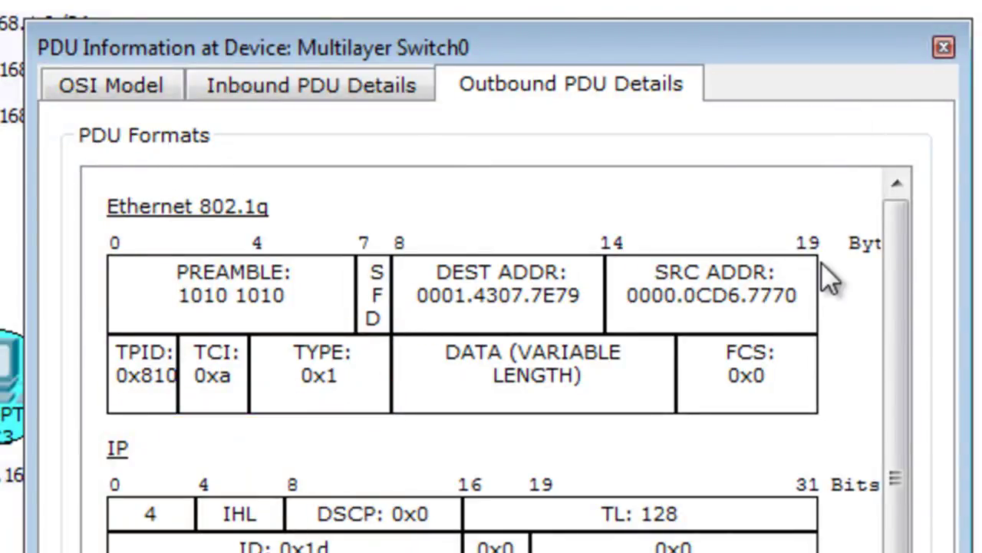
click(945, 47)
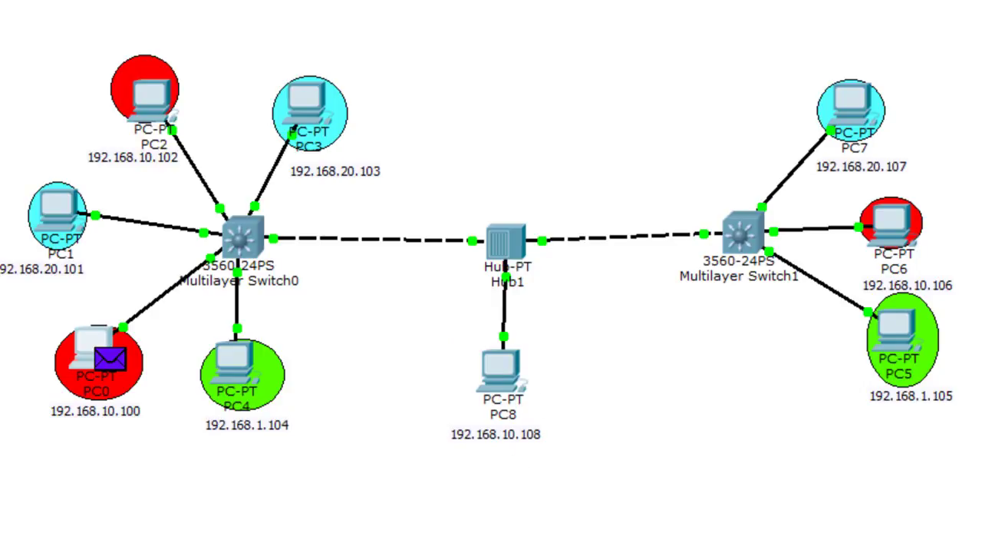
Step: Set PC8's static IP address to 192.168.1.108 and update its address label in the topology to match
click(503, 373)
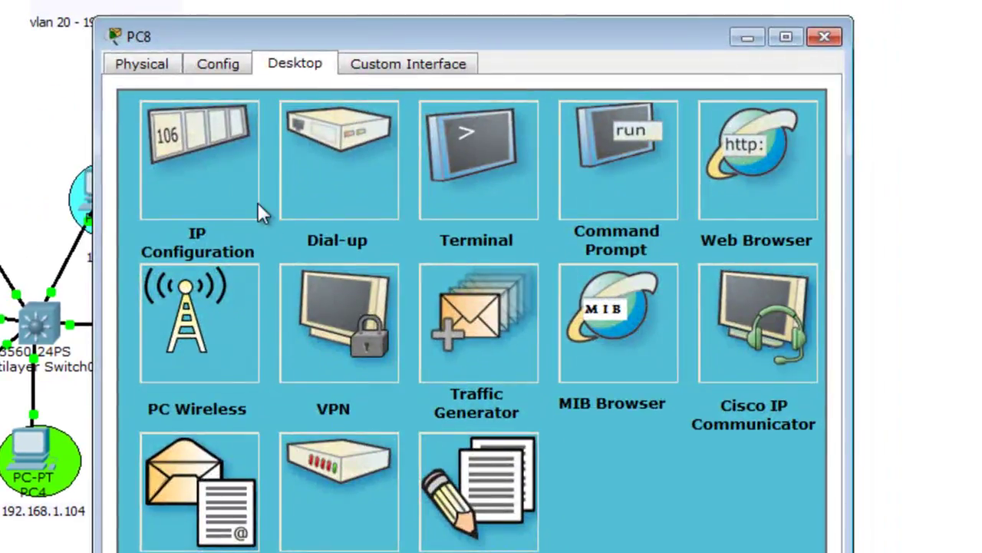
click(230, 182)
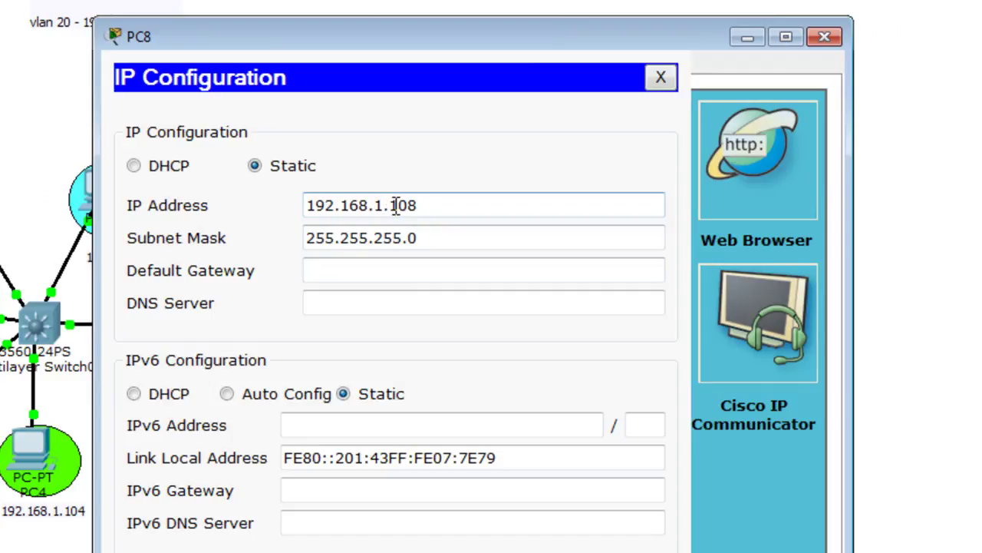
click(459, 239)
click(662, 79)
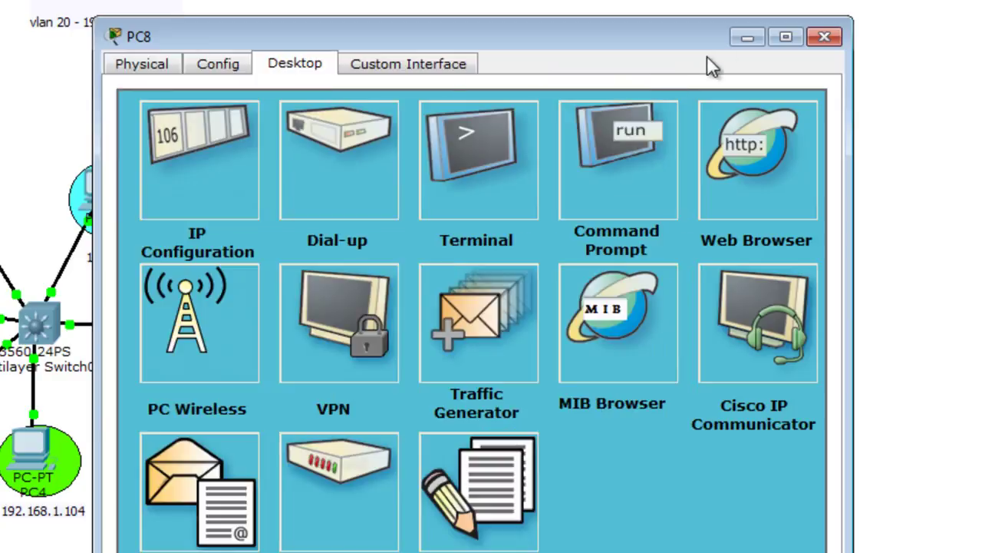
click(748, 39)
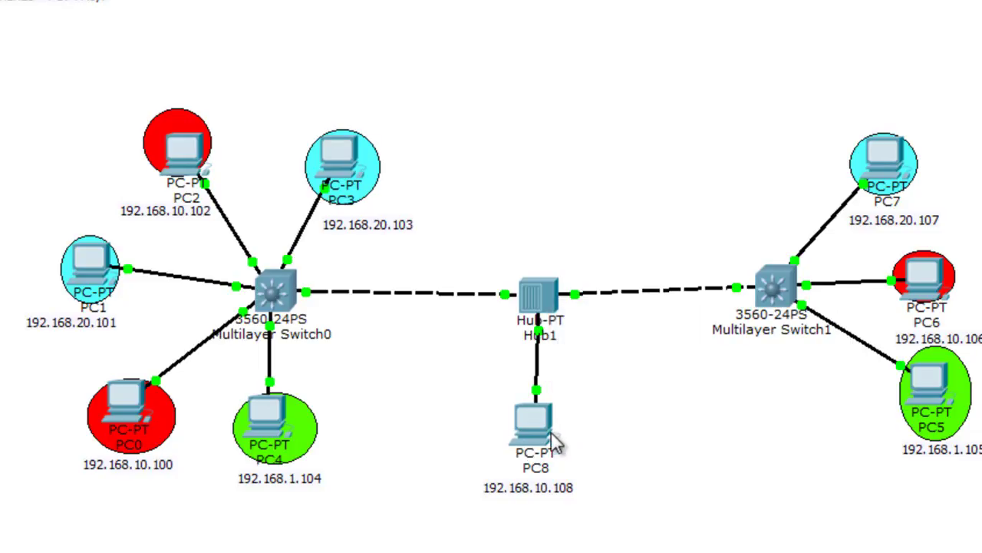
click(545, 489)
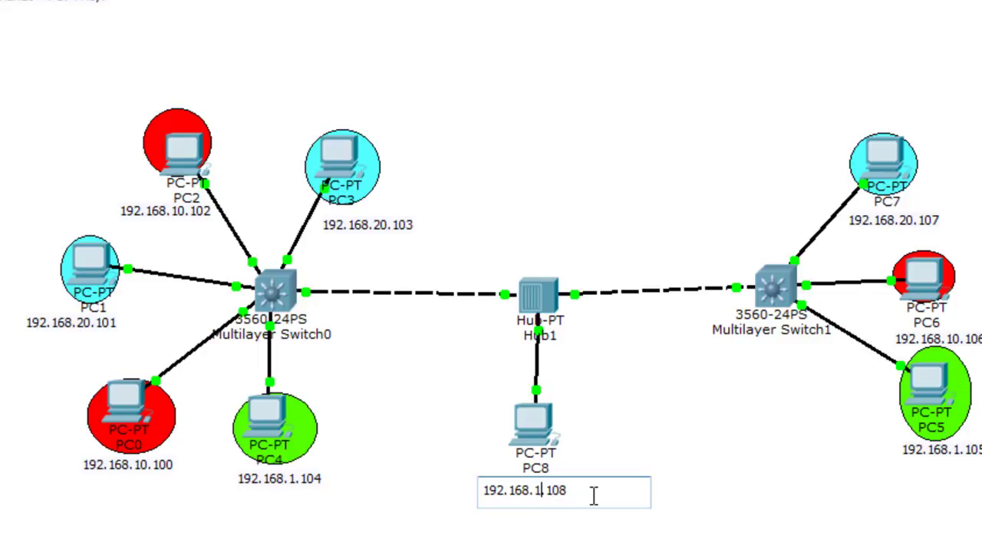
click(755, 527)
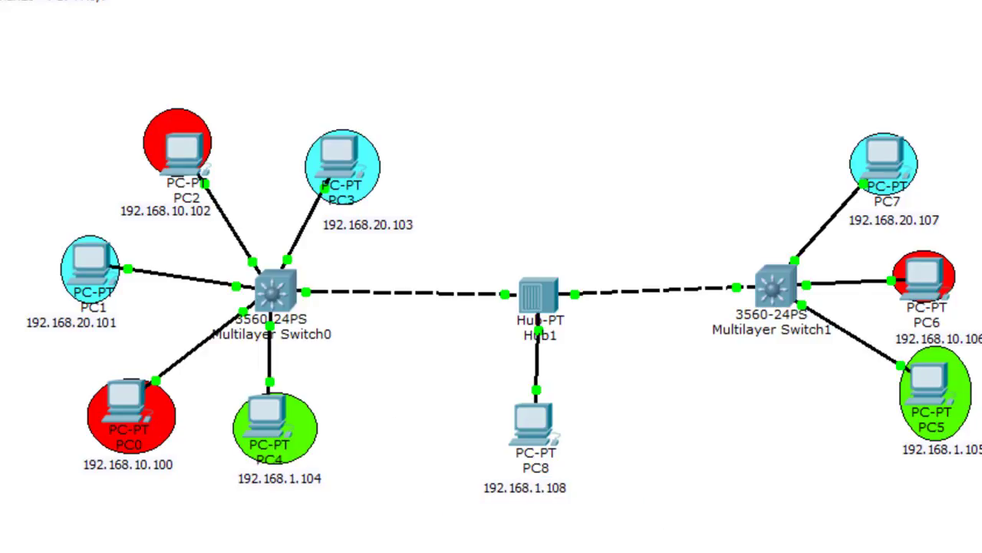
Step: Clear space in PC4's Command Prompt with blank lines, ping 192.168.1.108, and minimize the PC4 window
click(269, 419)
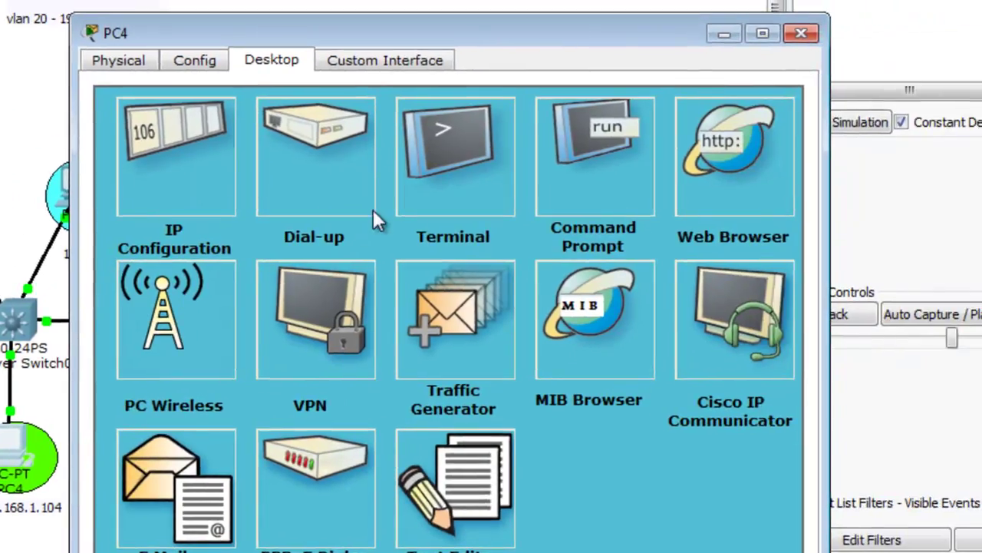
click(575, 165)
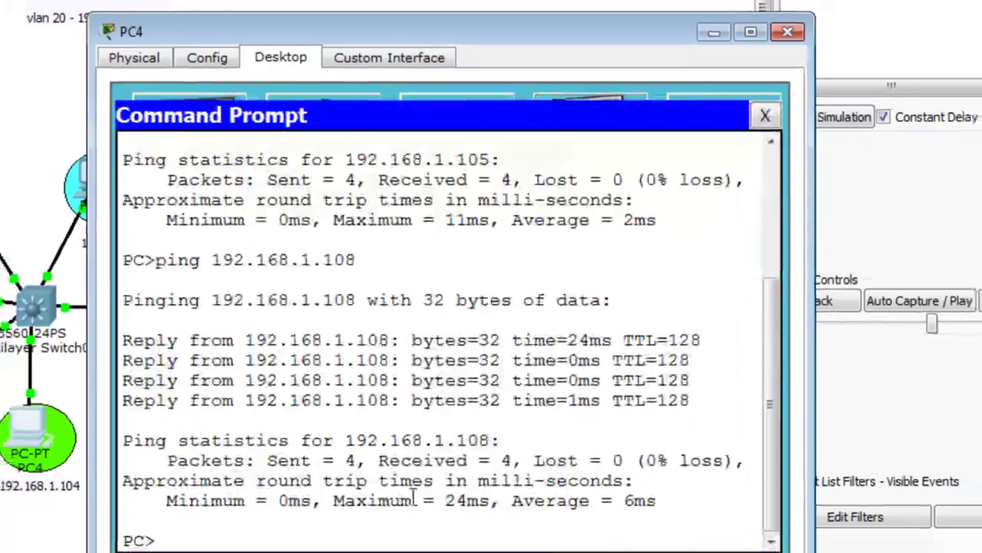
key(Return)
key(Return)
key(Return)
key(Return)
key(Return)
key(Return)
key(Return)
key(Return)
key(Return)
key(Return)
key(Return)
key(Return)
key(Return)
key(Return)
key(Return)
key(Return)
key(Return)
key(Return)
key(Return)
key(Return)
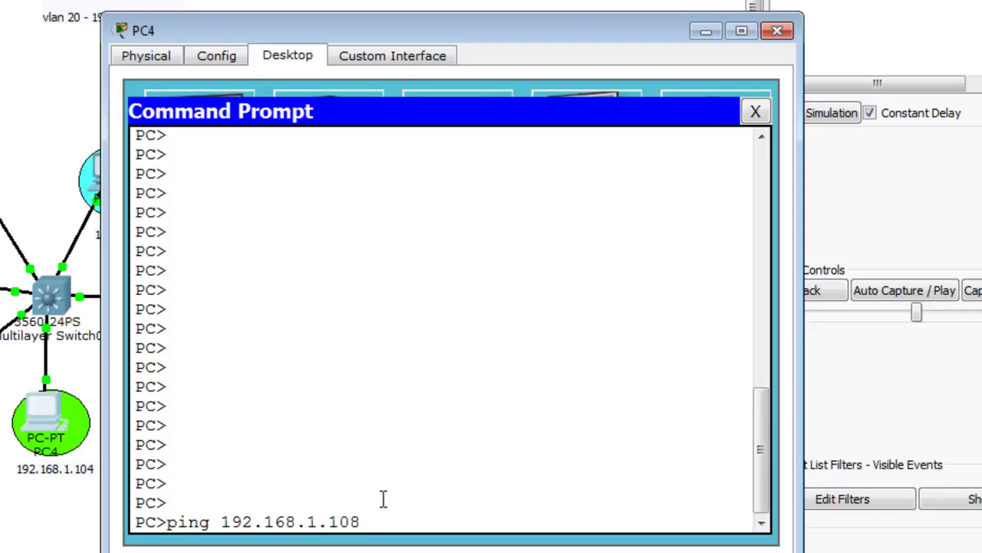
key(Return)
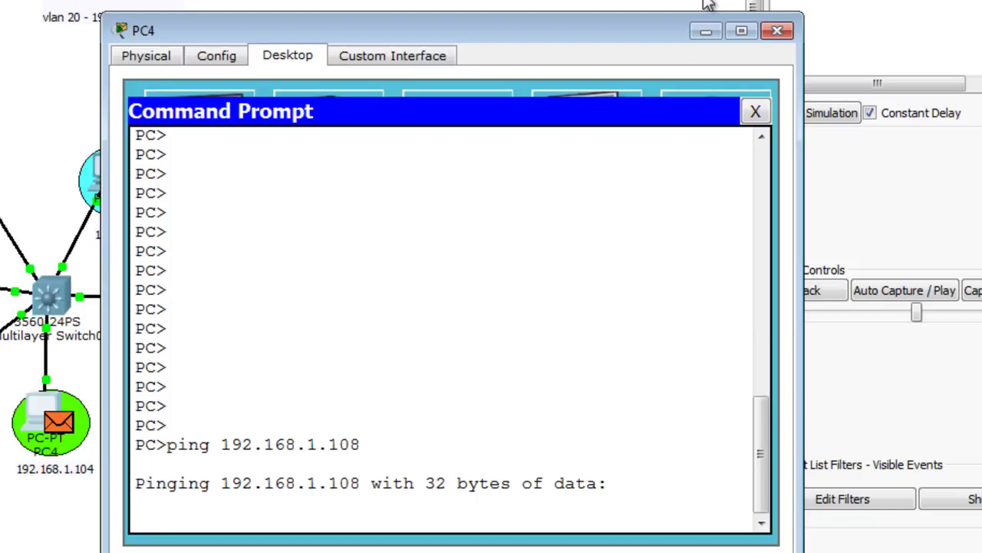
click(707, 30)
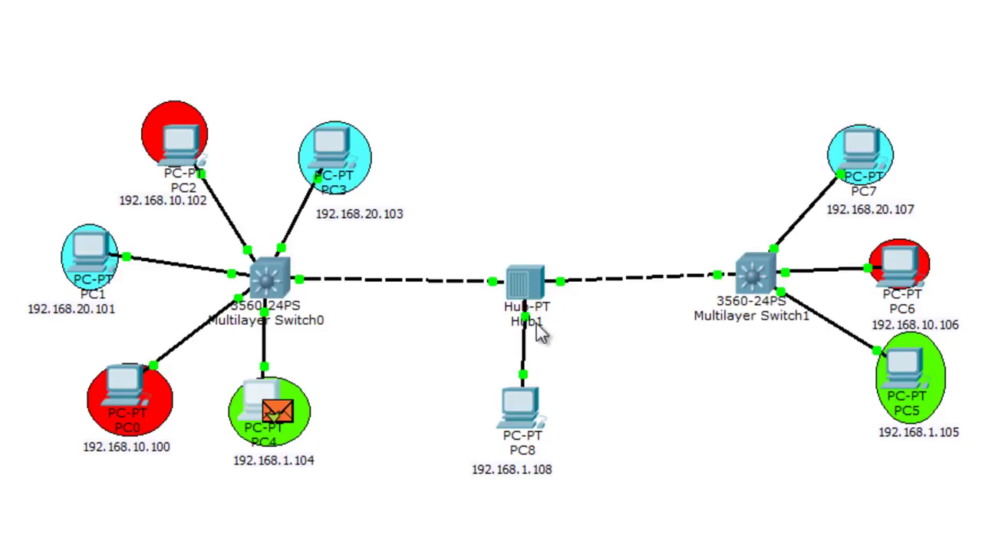
mouse_move(531, 301)
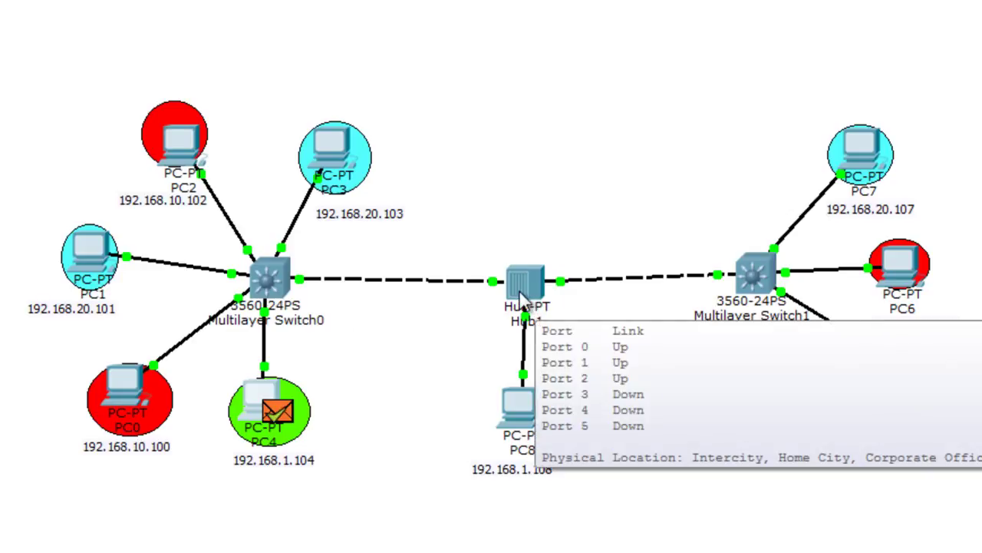